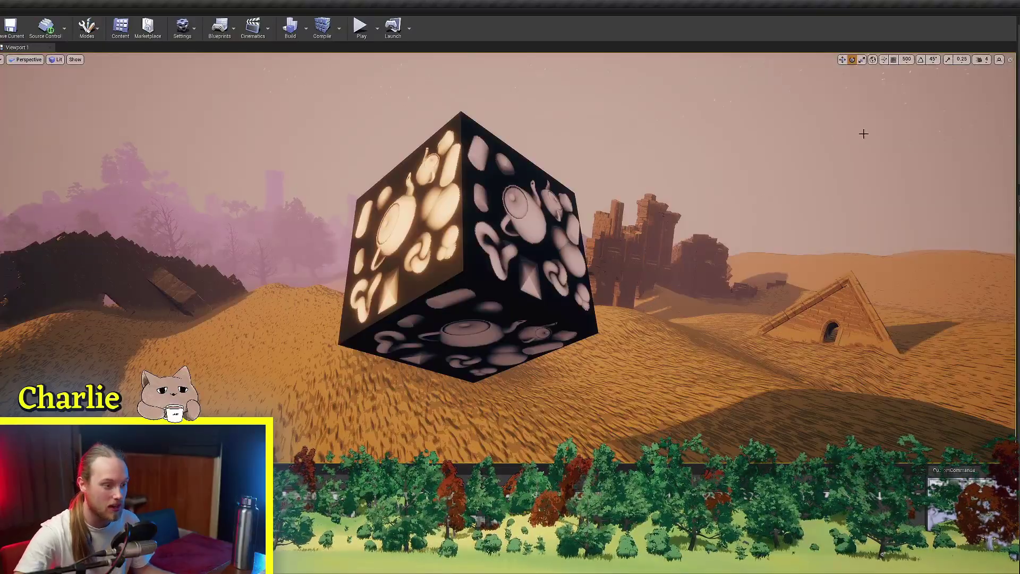
Invert the teapot texture on the cube by adding a OneMinus node between the Texture Sample's RGB output and Base Color.
{"action": "right_click_drag", "start_coordinate": [510, 257], "coordinate": [502, 318]}
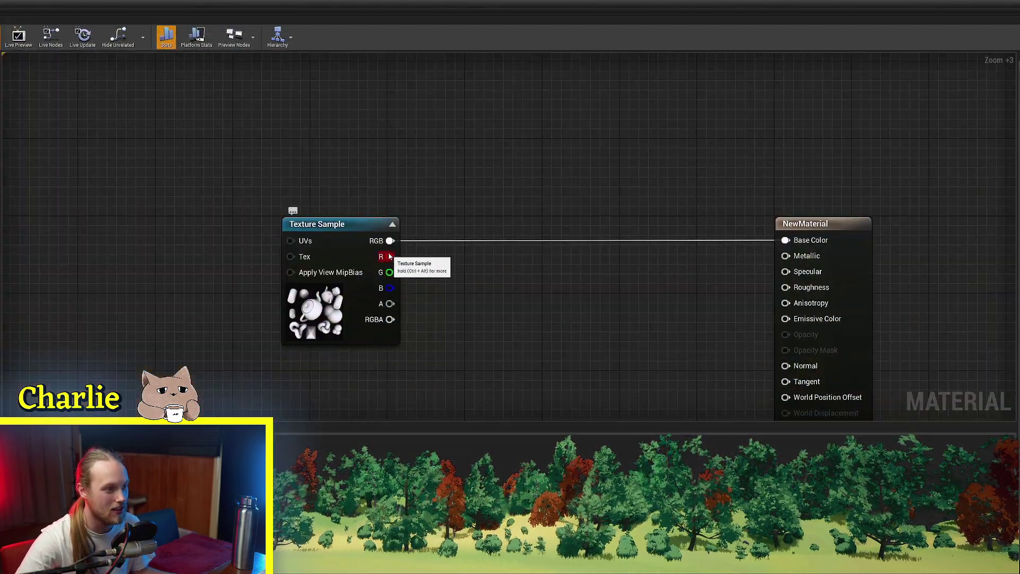
{"action": "left_click_drag", "start_coordinate": [389, 257], "coordinate": [496, 241]}
{"action": "type", "text": "onemon"}
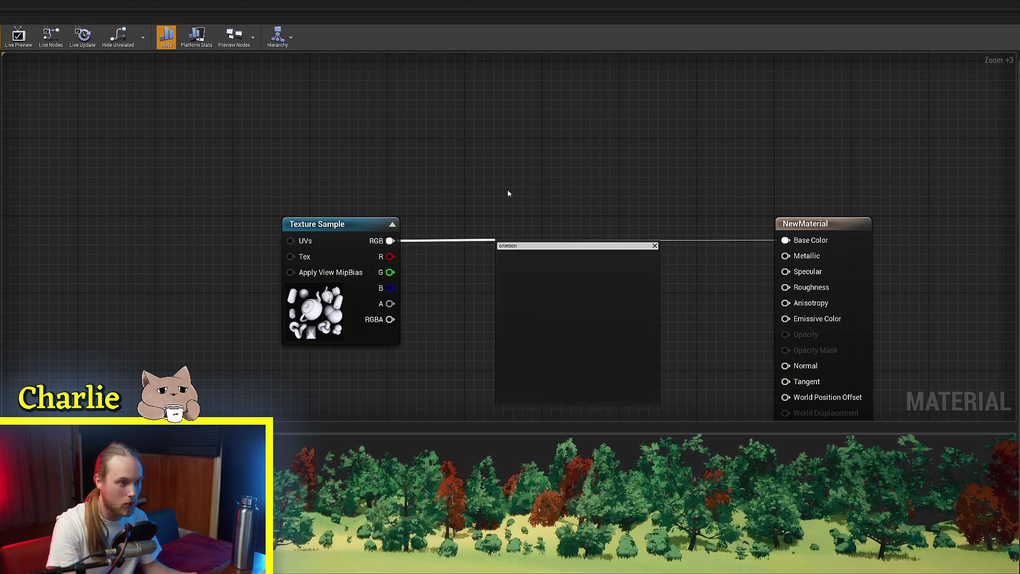
{"action": "key", "text": "Return"}
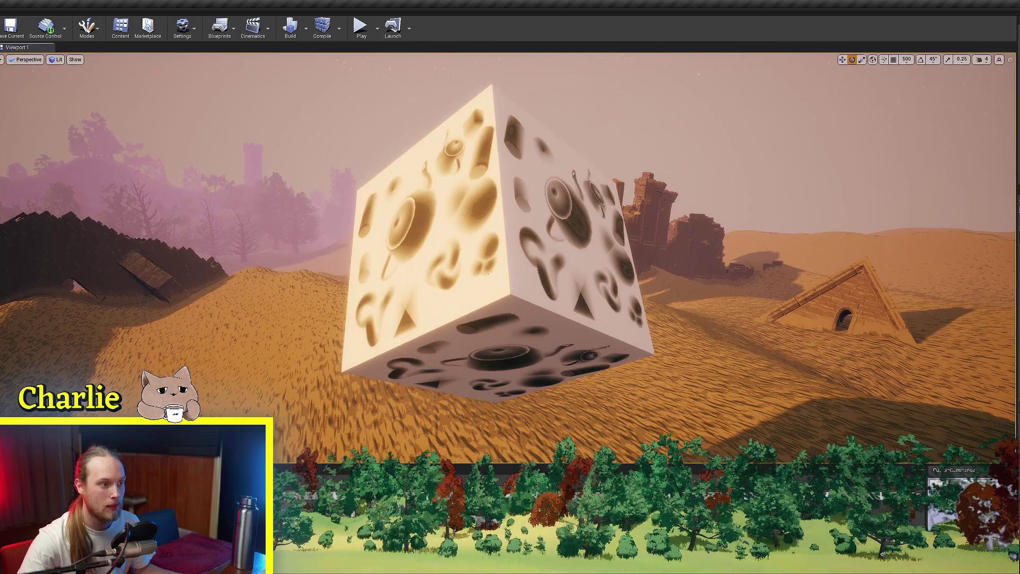
{"action": "right_click_drag", "start_coordinate": [554, 279], "coordinate": [554, 279]}
{"action": "right_click_drag", "start_coordinate": [523, 368], "coordinate": [524, 368]}
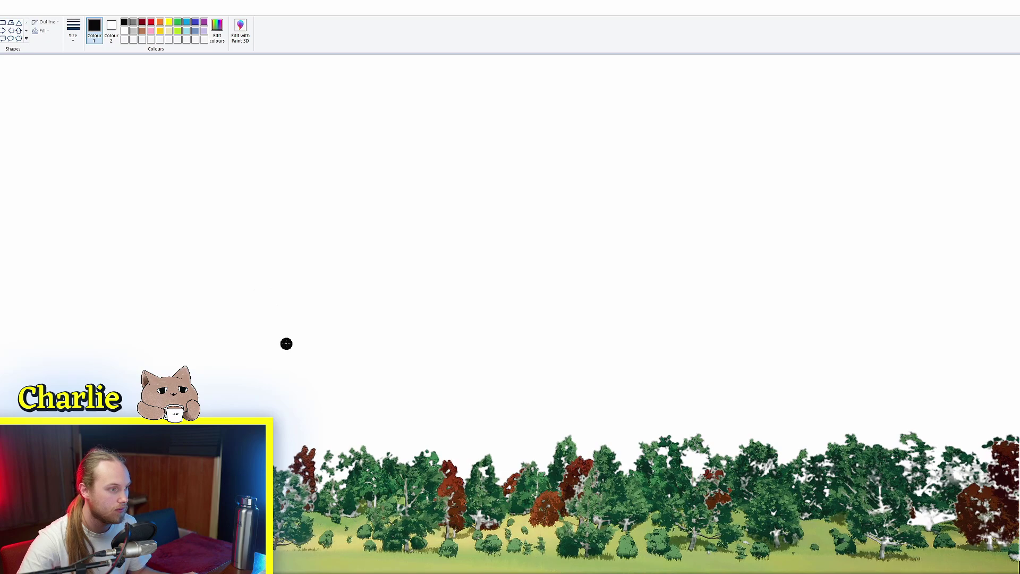
In Paint, draw a black vertical axis labelled 1 at its upper end and 0 at its lower end, plus a red line rising from 0.
{"action": "left_click_drag", "start_coordinate": [296, 372], "coordinate": [303, 113]}
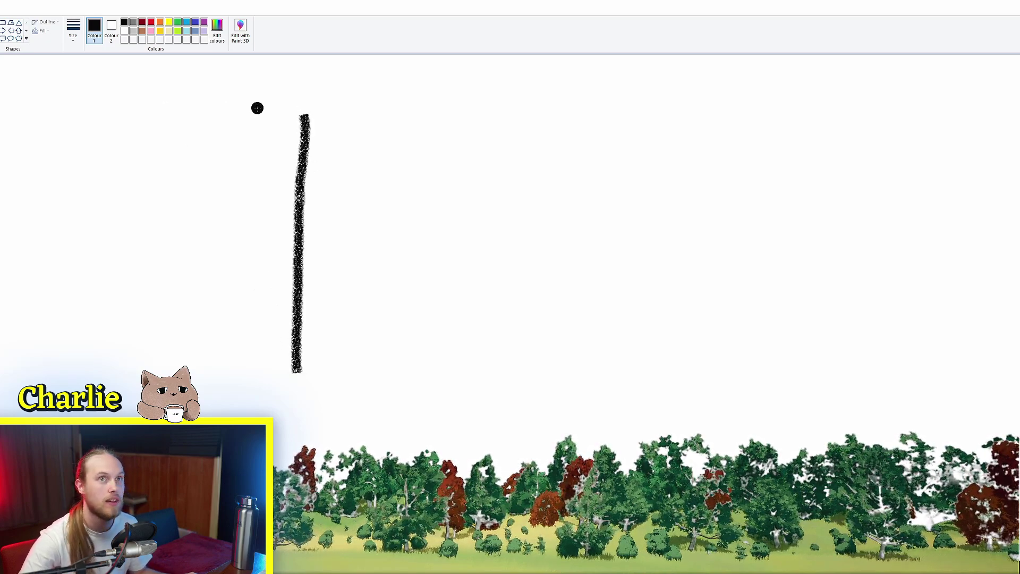
{"action": "left_click_drag", "start_coordinate": [253, 109], "coordinate": [252, 127]}
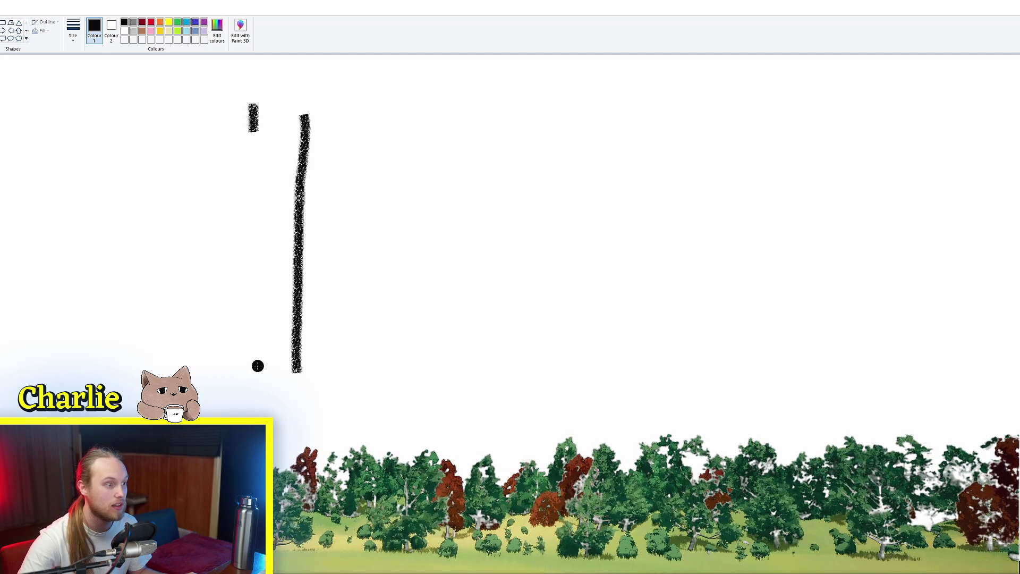
{"action": "mouse_move", "coordinate": [257, 366]}
{"action": "left_mouse_down"}
{"action": "mouse_move", "coordinate": [240, 392]}
{"action": "mouse_move", "coordinate": [256, 371]}
{"action": "left_mouse_up"}
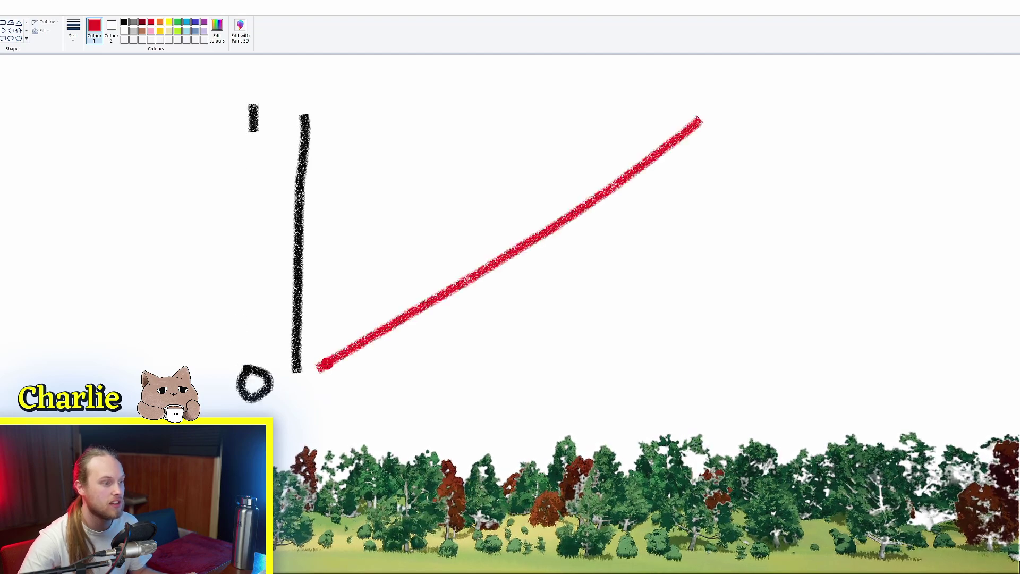
{"action": "left_click_drag", "start_coordinate": [325, 364], "coordinate": [737, 18]}
{"action": "key", "text": "ctrl+z"}
{"action": "left_click_drag", "start_coordinate": [318, 371], "coordinate": [833, 52]}
{"action": "key", "text": "ctrl+z"}
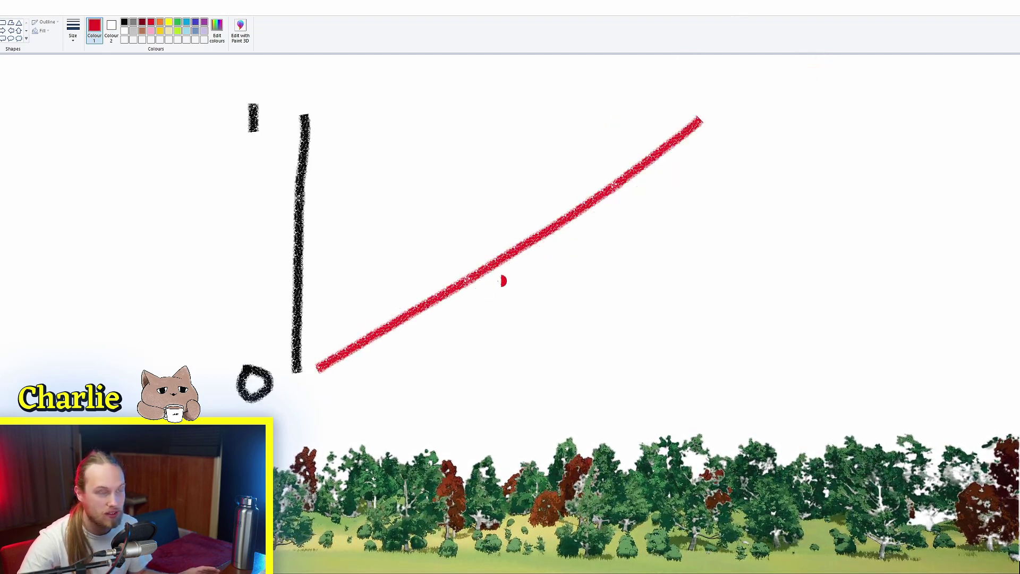
{"action": "left_click", "coordinate": [320, 366]}
{"action": "left_click_drag", "start_coordinate": [314, 392], "coordinate": [312, 394]}
{"action": "key", "text": "ctrl+z"}
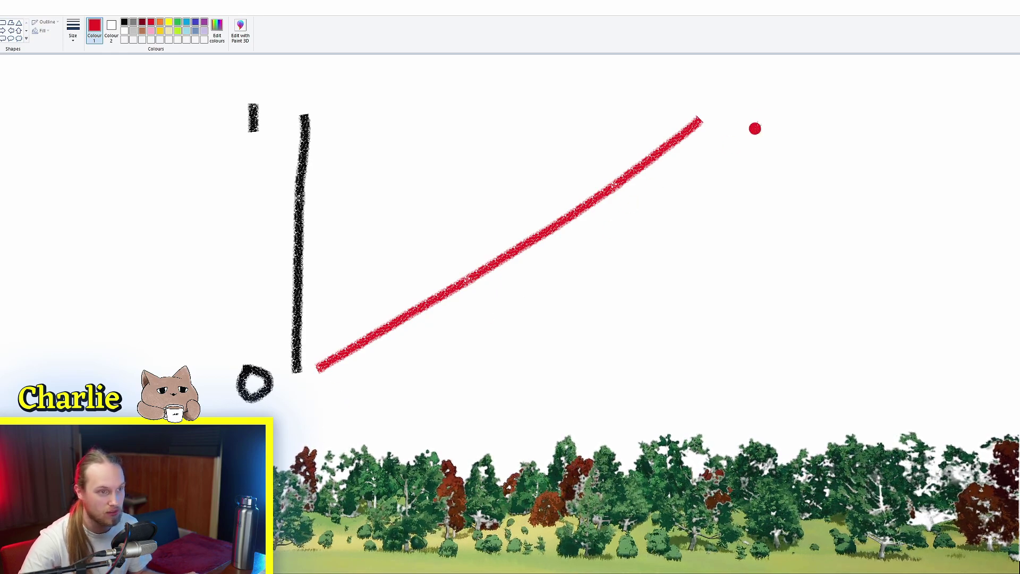
{"action": "left_click_drag", "start_coordinate": [737, 111], "coordinate": [733, 160]}
{"action": "key", "text": "ctrl+z"}
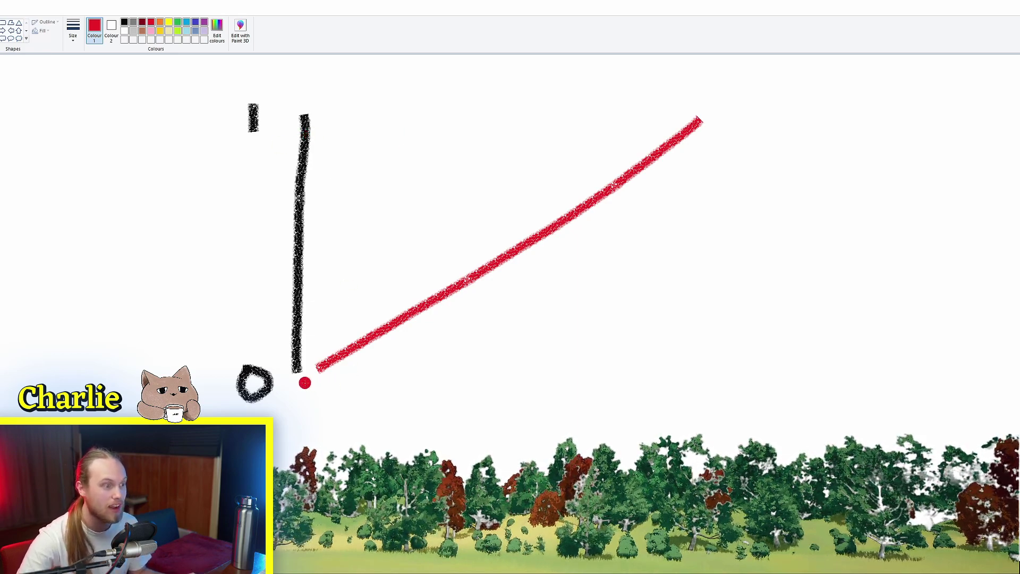
{"action": "mouse_move", "coordinate": [299, 381]}
{"action": "left_mouse_down"}
{"action": "mouse_move", "coordinate": [676, 107]}
{"action": "mouse_move", "coordinate": [813, 55]}
{"action": "left_mouse_up"}
{"action": "key", "text": "ctrl+z"}
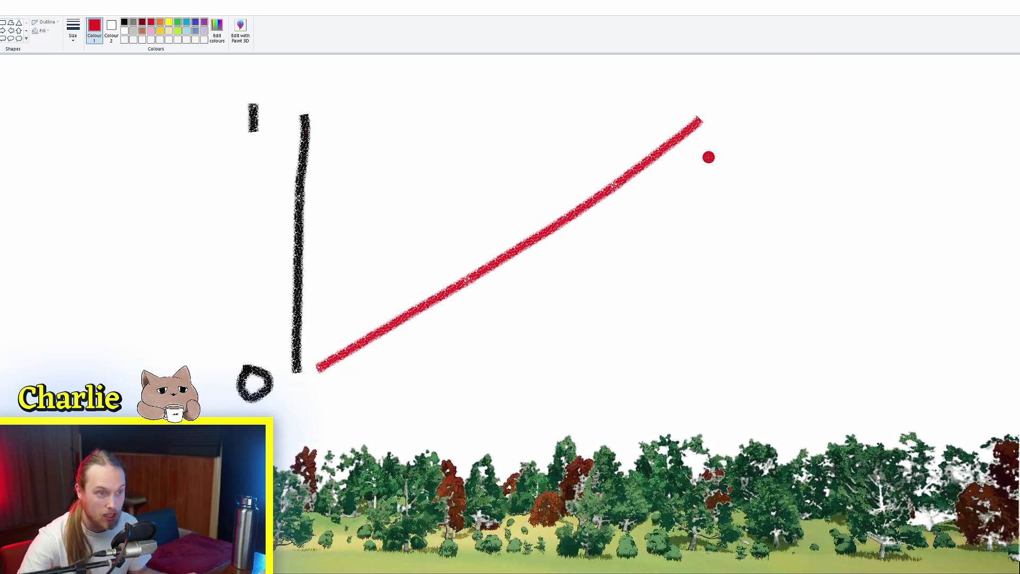
{"action": "left_click_drag", "start_coordinate": [228, 117], "coordinate": [228, 118]}
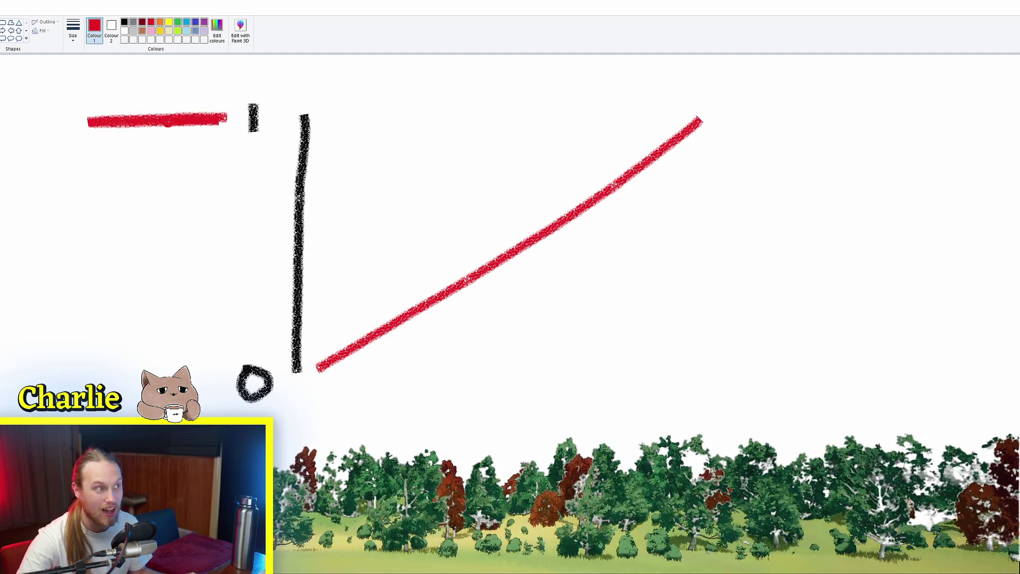
{"action": "key", "text": "ctrl+z"}
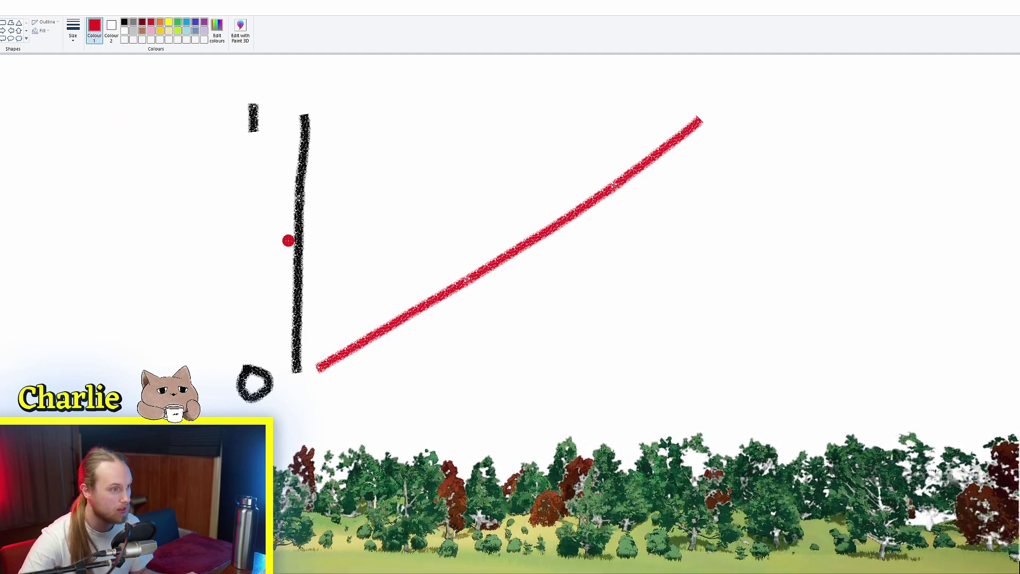
Draw five short red tick marks along the vertical axis, spaced from 0 up to 1.
{"action": "left_click_drag", "start_coordinate": [289, 244], "coordinate": [277, 243]}
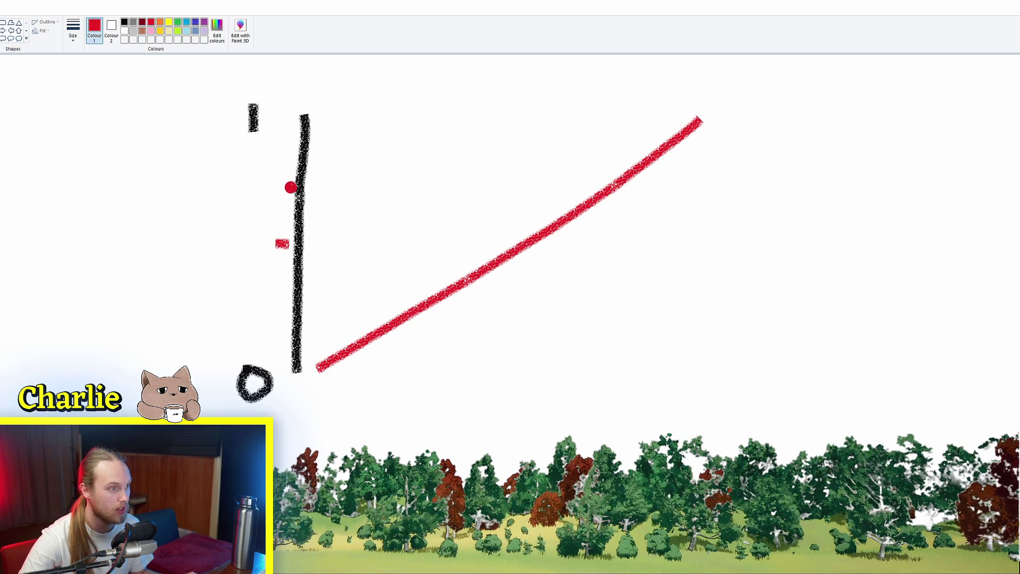
{"action": "left_click_drag", "start_coordinate": [291, 183], "coordinate": [265, 187]}
{"action": "left_click_drag", "start_coordinate": [297, 120], "coordinate": [279, 120]}
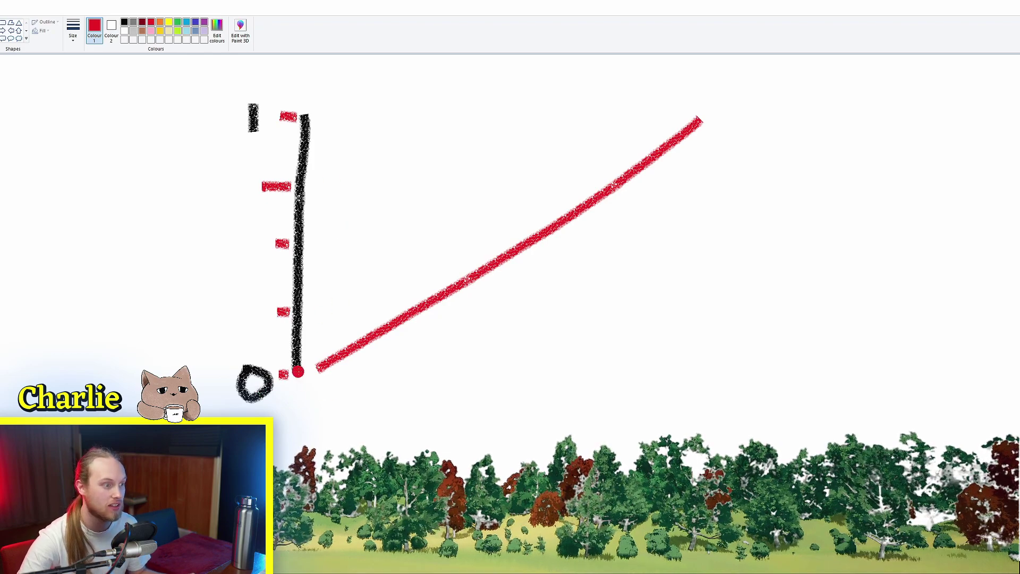
{"action": "mouse_move", "coordinate": [298, 371]}
{"action": "left_mouse_down"}
{"action": "mouse_move", "coordinate": [296, 379]}
{"action": "mouse_move", "coordinate": [345, 374]}
{"action": "mouse_move", "coordinate": [263, 378]}
{"action": "left_mouse_up"}
{"action": "key", "text": "ctrl+z"}
{"action": "key", "text": "ctrl+z"}
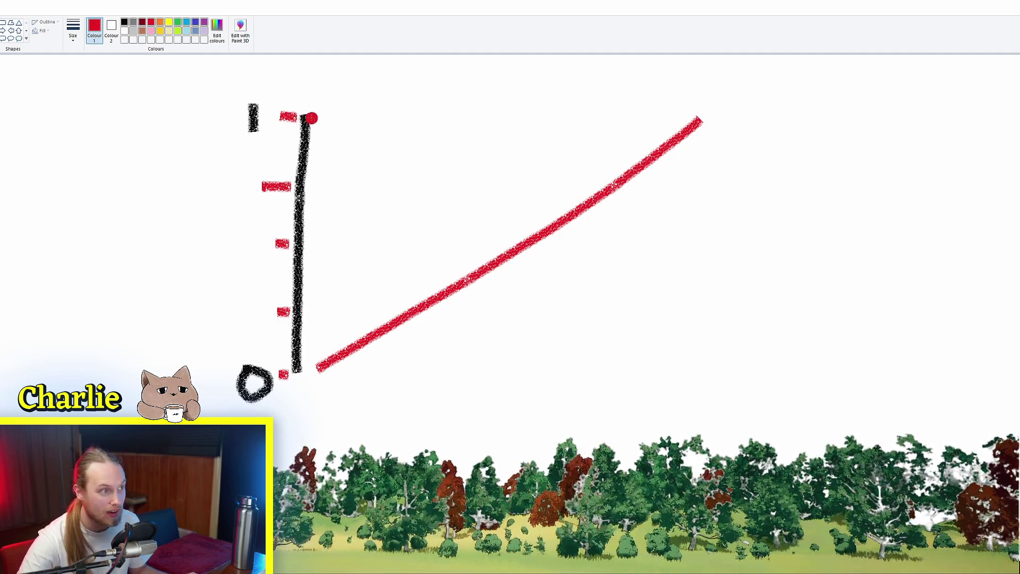
Plot red dots along the rising line and matching inverted dots that descend from 1 on the axis to 0.
{"action": "left_click", "coordinate": [307, 115]}
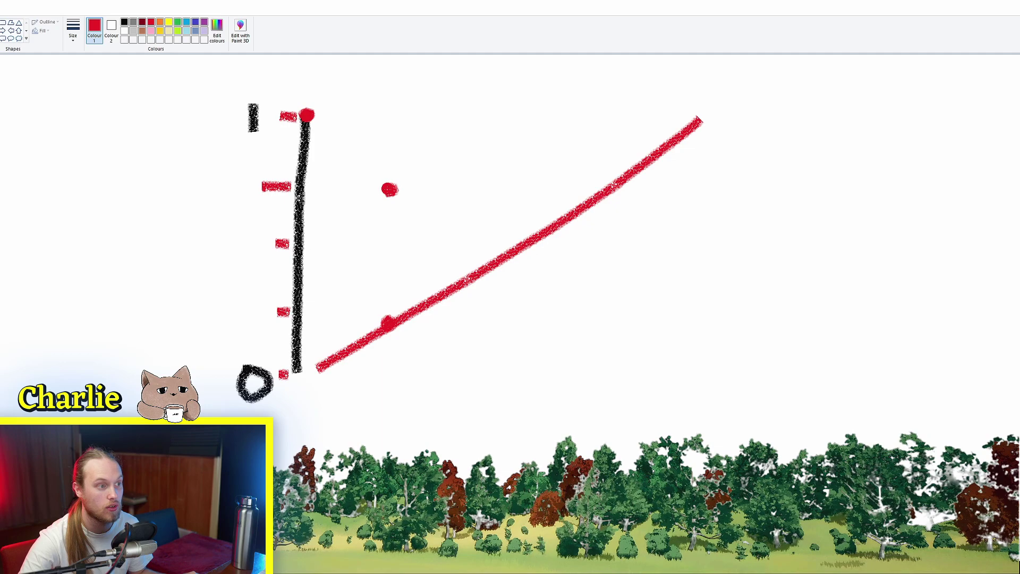
{"action": "left_click", "coordinate": [489, 233]}
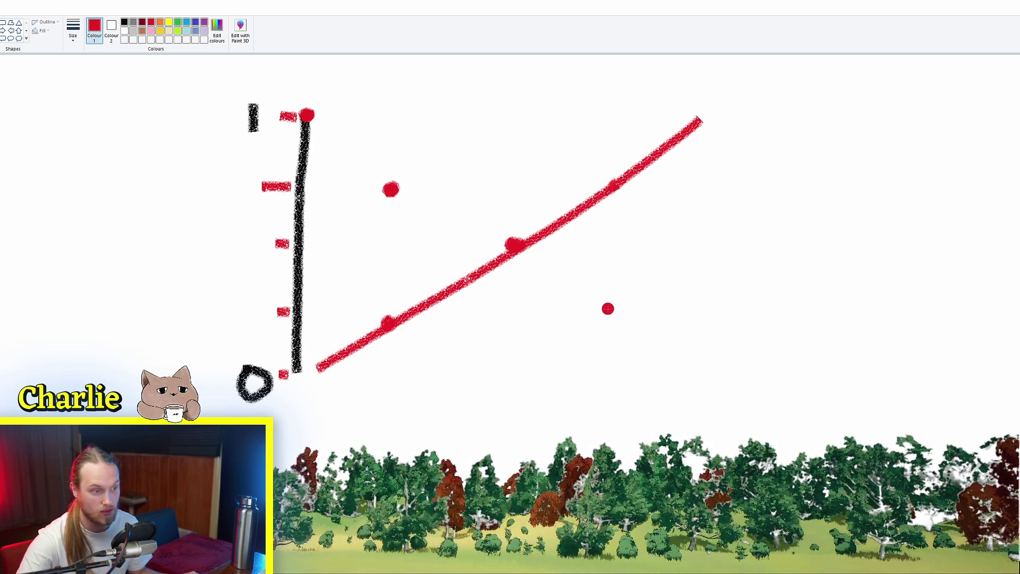
{"action": "left_click_drag", "start_coordinate": [616, 324], "coordinate": [626, 319]}
{"action": "left_click", "coordinate": [612, 191]}
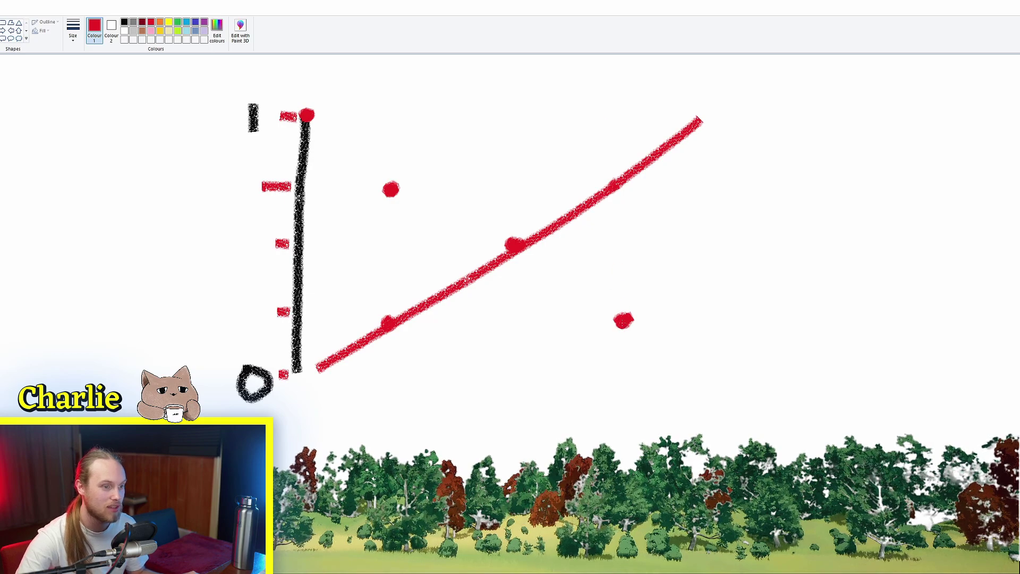
{"action": "left_click", "coordinate": [699, 115]}
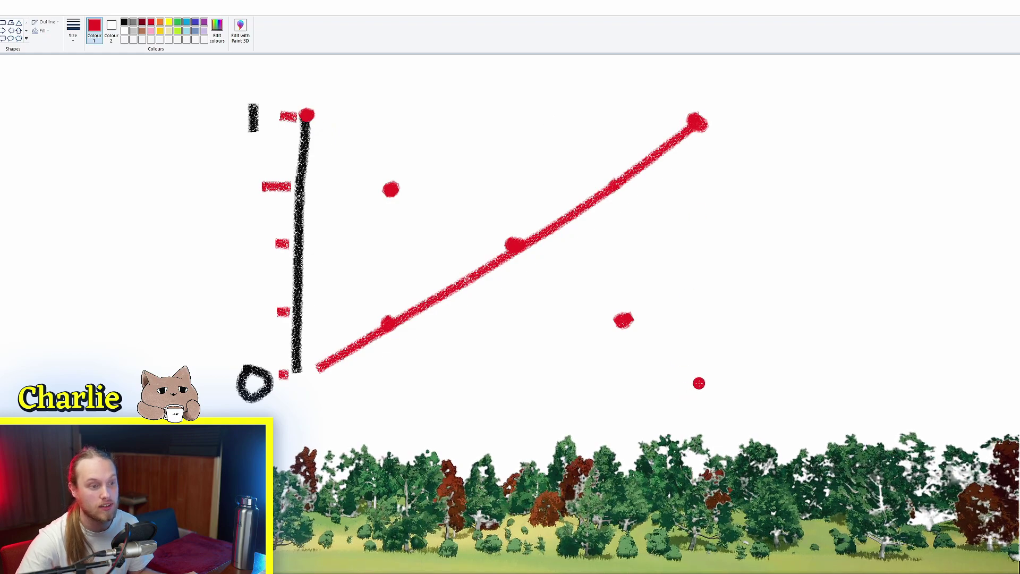
{"action": "left_click_drag", "start_coordinate": [699, 383], "coordinate": [700, 391]}
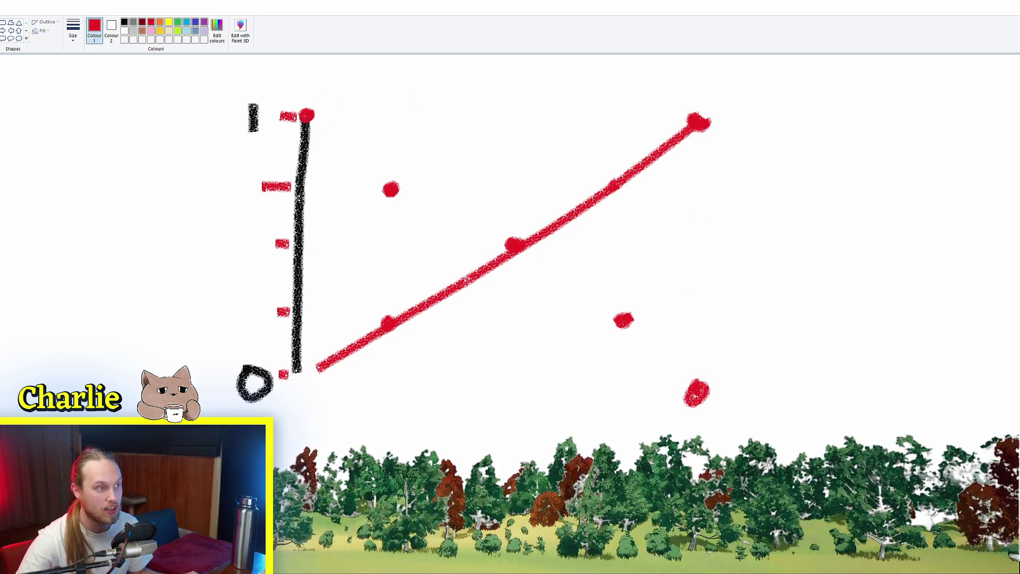
Draw a second red line falling from 1 on the axis through the inverted dots, crossing the rising line.
{"action": "mouse_move", "coordinate": [307, 115]}
{"action": "left_mouse_down"}
{"action": "mouse_move", "coordinate": [437, 195]}
{"action": "mouse_move", "coordinate": [749, 441]}
{"action": "left_mouse_up"}
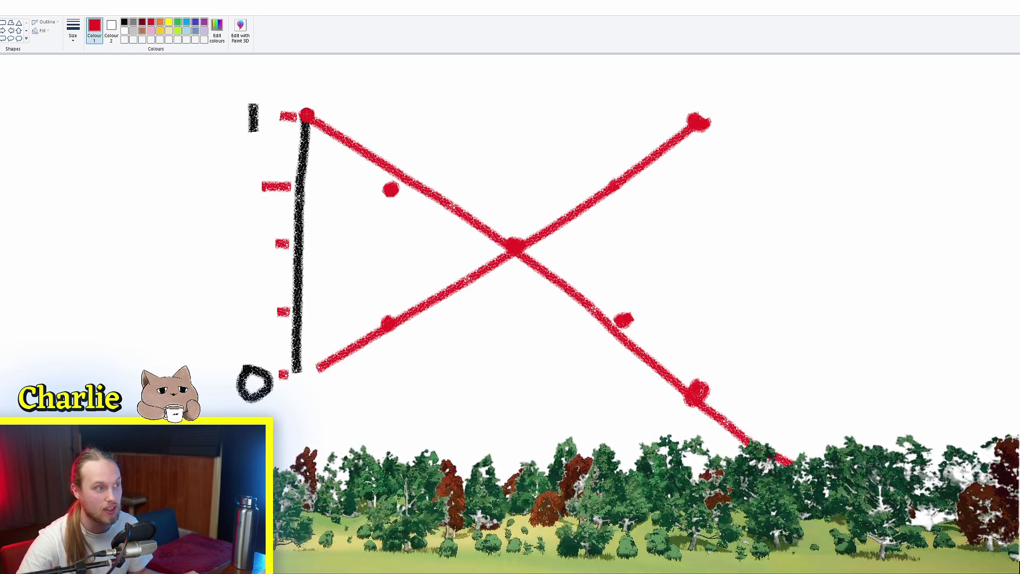
{"action": "mouse_move", "coordinate": [306, 114]}
{"action": "left_mouse_down"}
{"action": "mouse_move", "coordinate": [711, 380]}
{"action": "mouse_move", "coordinate": [293, 91]}
{"action": "mouse_move", "coordinate": [717, 403]}
{"action": "left_mouse_up"}
{"action": "key", "text": "ctrl+z"}
{"action": "key", "text": "ctrl+z"}
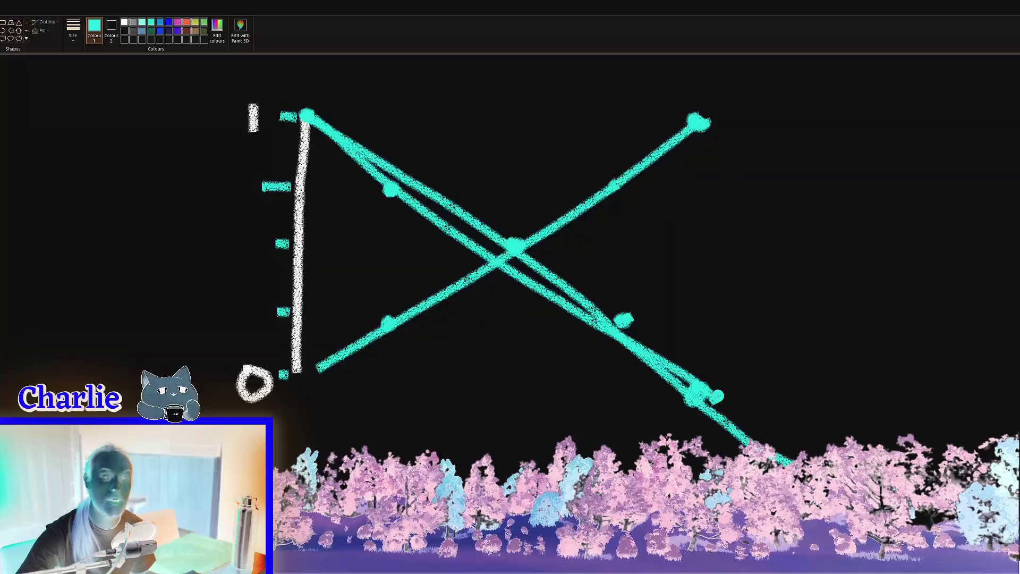
{"action": "key", "text": "ctrl+z"}
{"action": "key", "text": "ctrl+z"}
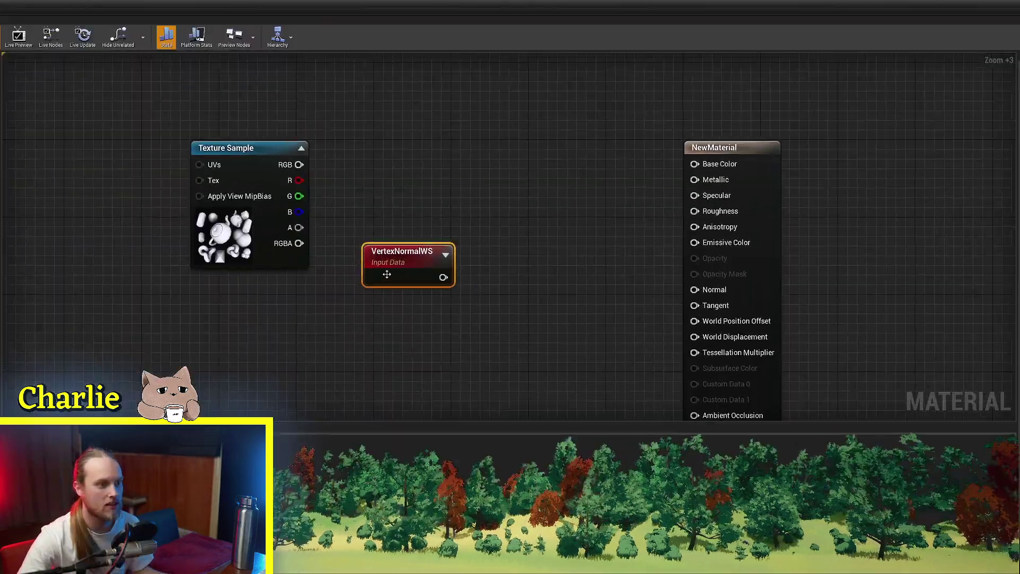
In Unreal's material editor, multiply VertexNormalWS by 20 and by the texture's red channel, feed World Displacement, and connect red to Base Color.
{"action": "mouse_move", "coordinate": [410, 252]}
{"action": "left_mouse_down"}
{"action": "mouse_move", "coordinate": [332, 298]}
{"action": "mouse_move", "coordinate": [258, 306]}
{"action": "mouse_move", "coordinate": [565, 300]}
{"action": "mouse_move", "coordinate": [598, 288]}
{"action": "left_mouse_up"}
{"action": "scroll", "coordinate": [319, 228], "scroll_direction": "up", "scroll_amount": 4}
{"action": "left_click", "coordinate": [244, 231]}
{"action": "scroll", "coordinate": [319, 265], "scroll_direction": "down", "scroll_amount": 3}
{"action": "type", "text": "multi"}
{"action": "key", "text": "Return"}
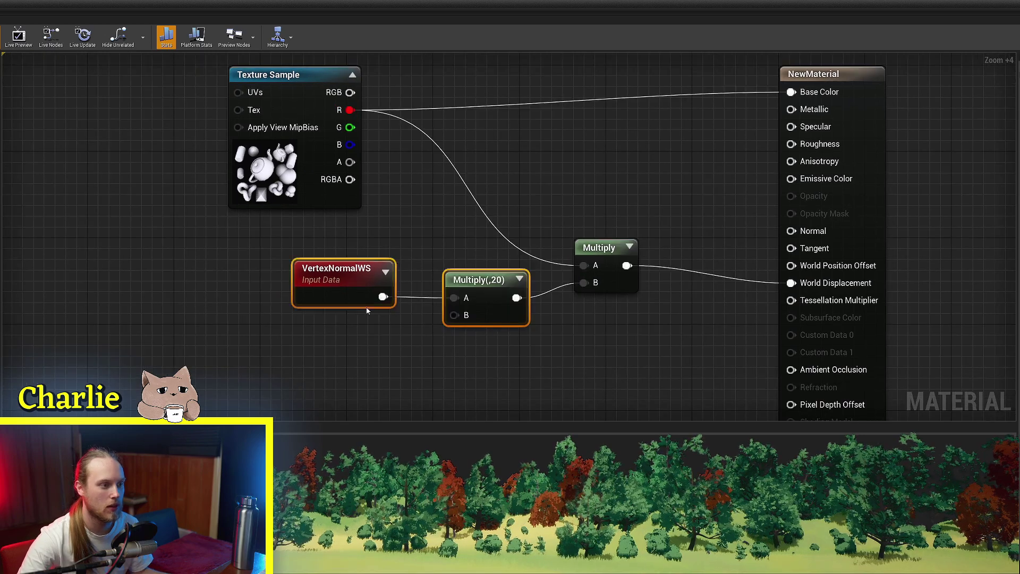
Arrange the VertexNormalWS and Multiply(,20) nodes neatly beneath the Texture Sample node.
{"action": "left_click_drag", "start_coordinate": [367, 279], "coordinate": [323, 257]}
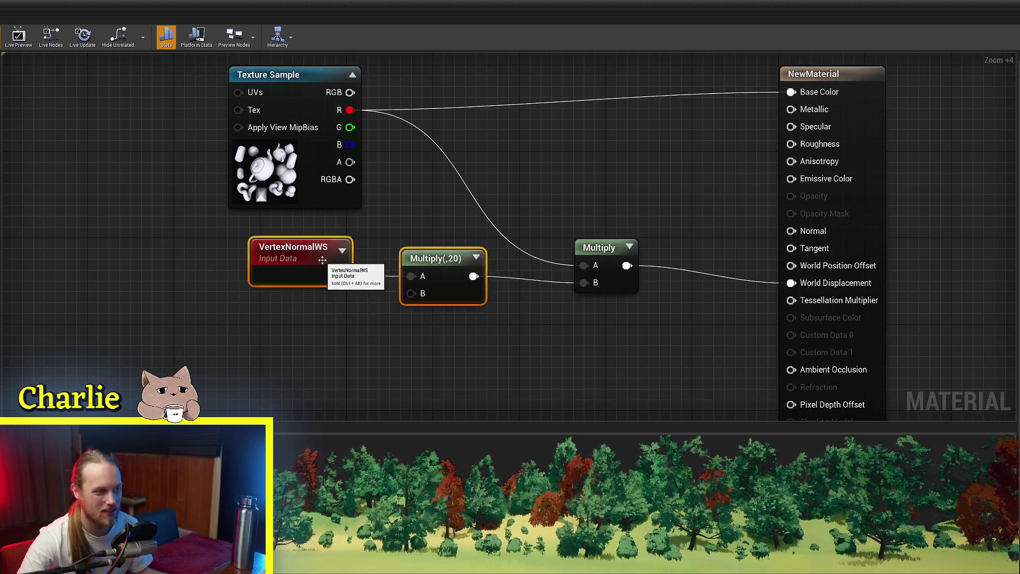
{"action": "right_click_drag", "start_coordinate": [380, 236], "coordinate": [359, 289]}
{"action": "left_click", "coordinate": [360, 287]}
{"action": "left_click_drag", "start_coordinate": [245, 229], "coordinate": [255, 228]}
{"action": "scroll", "coordinate": [321, 274], "scroll_direction": "up", "scroll_amount": 3}
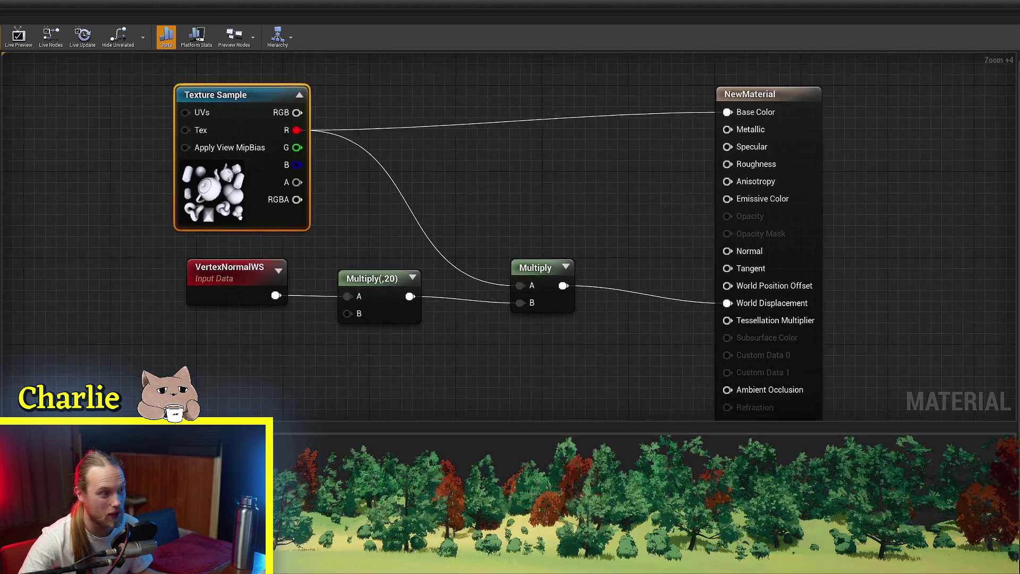
Examine the node chain leading into World Displacement and the displaced cube in the level.
{"action": "right_click_drag", "start_coordinate": [321, 274], "coordinate": [299, 270]}
{"action": "left_click", "coordinate": [163, 278]}
{"action": "left_click", "coordinate": [320, 292]}
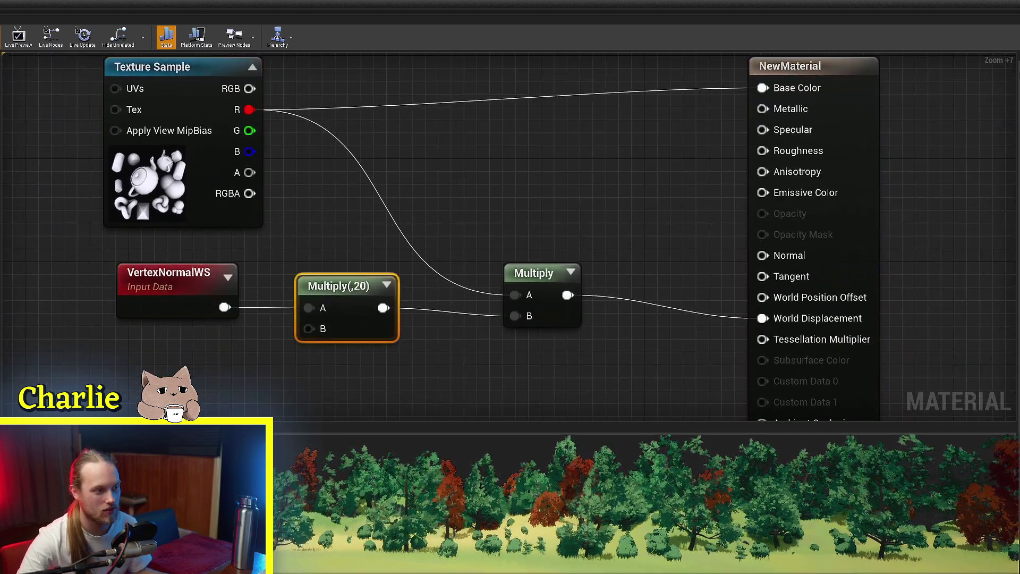
{"action": "right_click_drag", "start_coordinate": [374, 252], "coordinate": [257, 203]}
{"action": "left_click", "coordinate": [256, 203]}
{"action": "left_click", "coordinate": [221, 244]}
{"action": "right_click_drag", "start_coordinate": [376, 200], "coordinate": [329, 214]}
{"action": "left_click", "coordinate": [329, 215]}
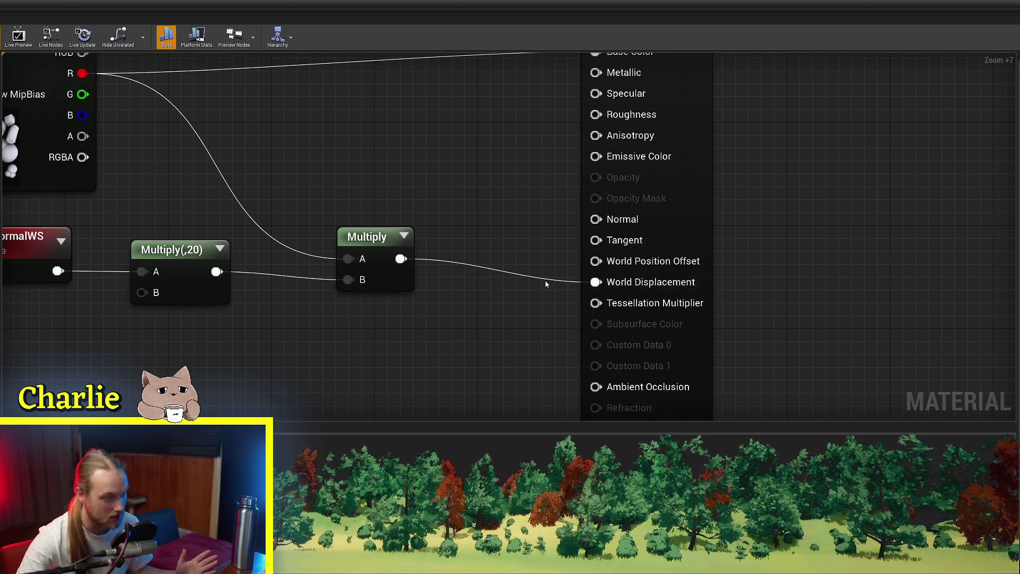
{"action": "right_click_drag", "start_coordinate": [366, 281], "coordinate": [428, 264]}
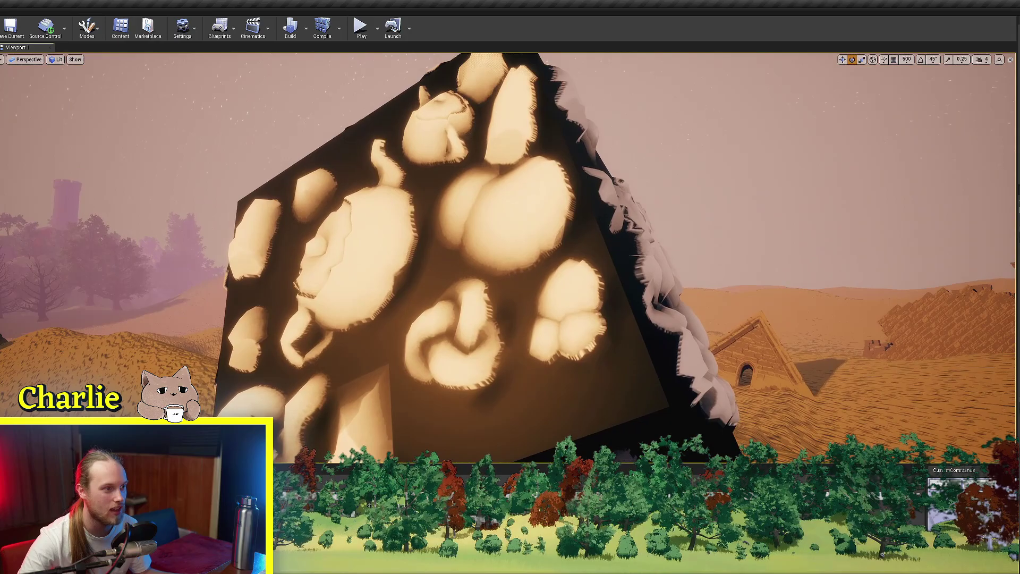
{"action": "mouse_move", "coordinate": [510, 258]}
{"action": "right_mouse_down"}
{"action": "mouse_move", "coordinate": [362, 255]}
{"action": "mouse_move", "coordinate": [446, 276]}
{"action": "mouse_move", "coordinate": [531, 339]}
{"action": "mouse_move", "coordinate": [478, 311]}
{"action": "mouse_move", "coordinate": [504, 255]}
{"action": "mouse_move", "coordinate": [489, 253]}
{"action": "mouse_move", "coordinate": [518, 260]}
{"action": "right_mouse_up"}
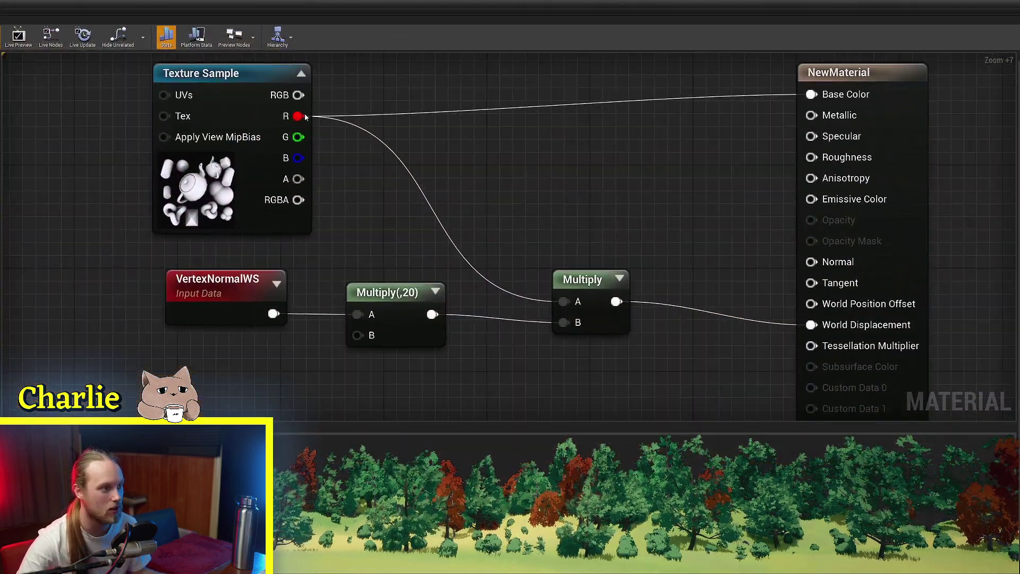
Insert a OneMinus node between the Texture Sample's red output and input A of the final Multiply, save the material, and inspect the cube.
{"action": "left_click_drag", "start_coordinate": [305, 117], "coordinate": [421, 197]}
{"action": "type", "text": "one"}
{"action": "key", "text": "Return"}
{"action": "left_click_drag", "start_coordinate": [460, 228], "coordinate": [563, 301]}
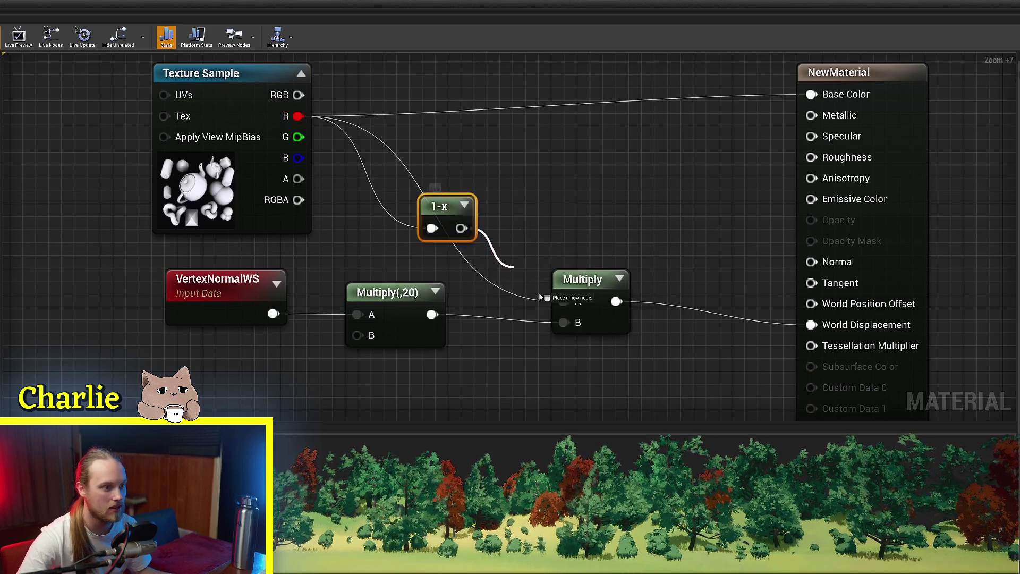
{"action": "scroll", "coordinate": [524, 232], "scroll_direction": "down", "scroll_amount": 2}
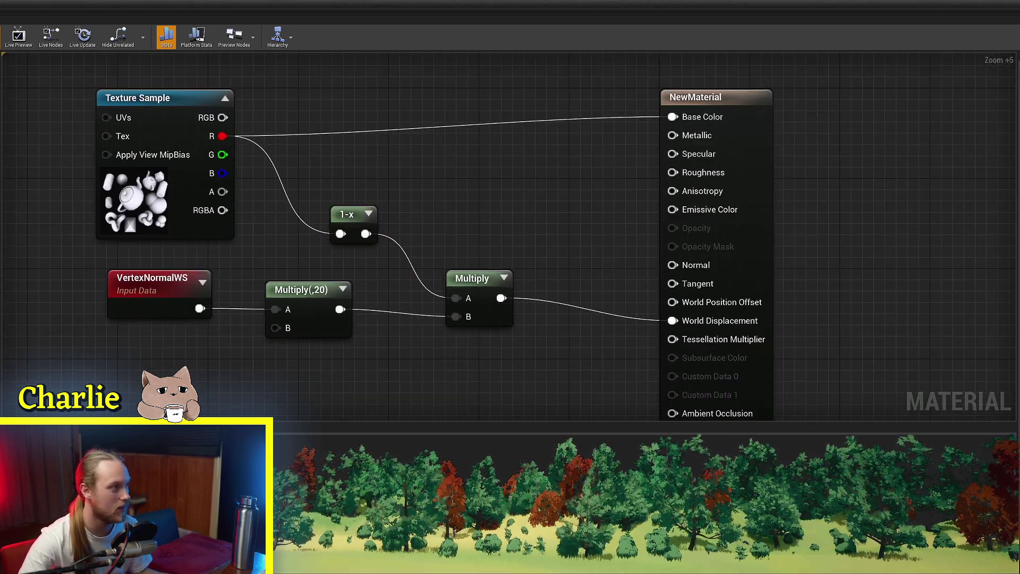
{"action": "key", "text": "ctrl+s"}
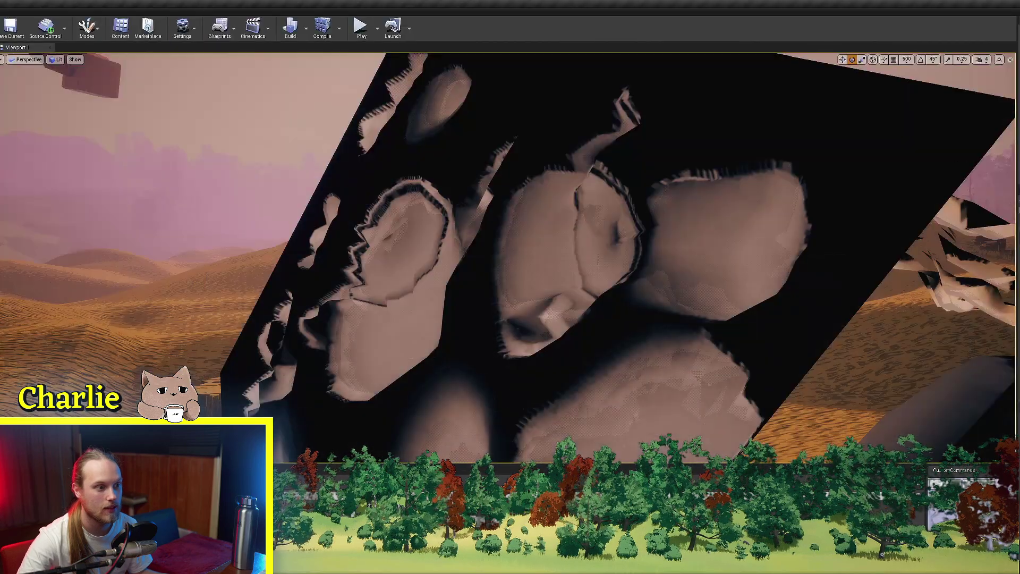
{"action": "right_click_drag", "start_coordinate": [510, 258], "coordinate": [473, 319]}
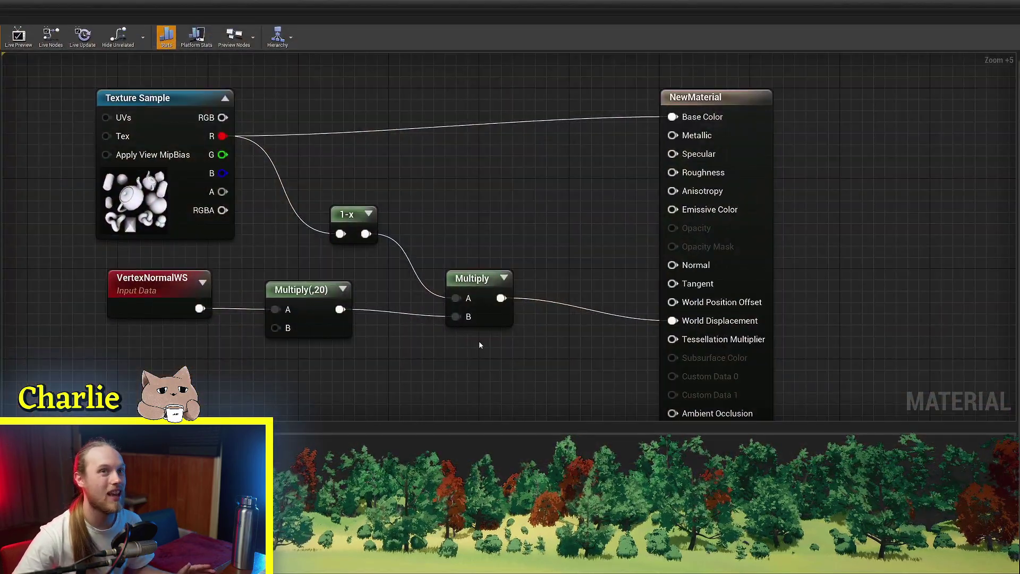
Delete the VertexNormalWS node and both Multiply nodes from the material graph.
{"action": "right_click_drag", "start_coordinate": [416, 314], "coordinate": [469, 322]}
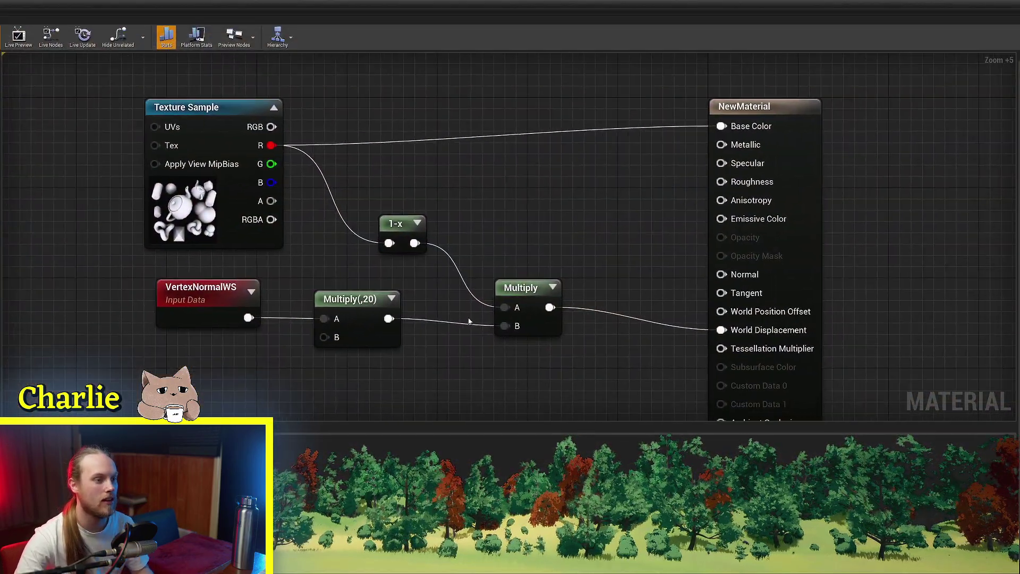
{"action": "left_click_drag", "start_coordinate": [594, 306], "coordinate": [188, 345]}
{"action": "key", "text": "Delete"}
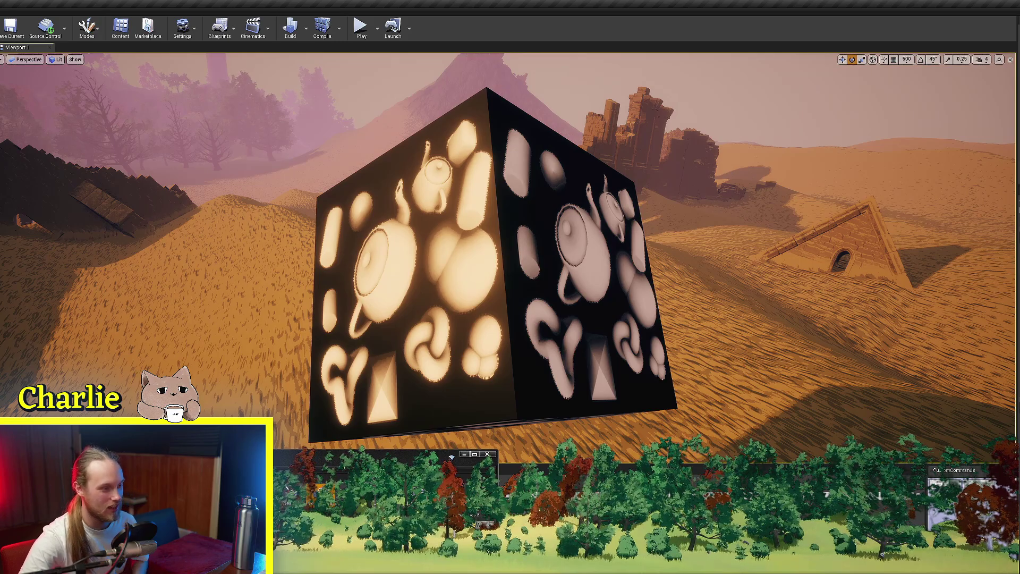
Place the material editor window beside the cube in the level and reframe the view on the cube's faces.
{"action": "left_click_drag", "start_coordinate": [342, 464], "coordinate": [158, 308]}
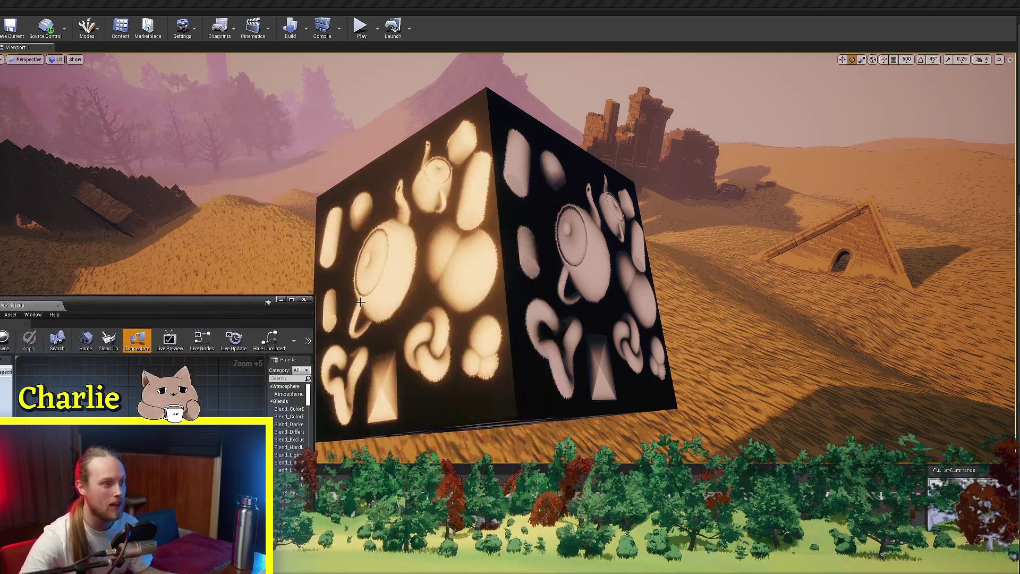
{"action": "mouse_move", "coordinate": [318, 244]}
{"action": "right_mouse_down"}
{"action": "mouse_move", "coordinate": [287, 298]}
{"action": "mouse_move", "coordinate": [314, 249]}
{"action": "right_mouse_up"}
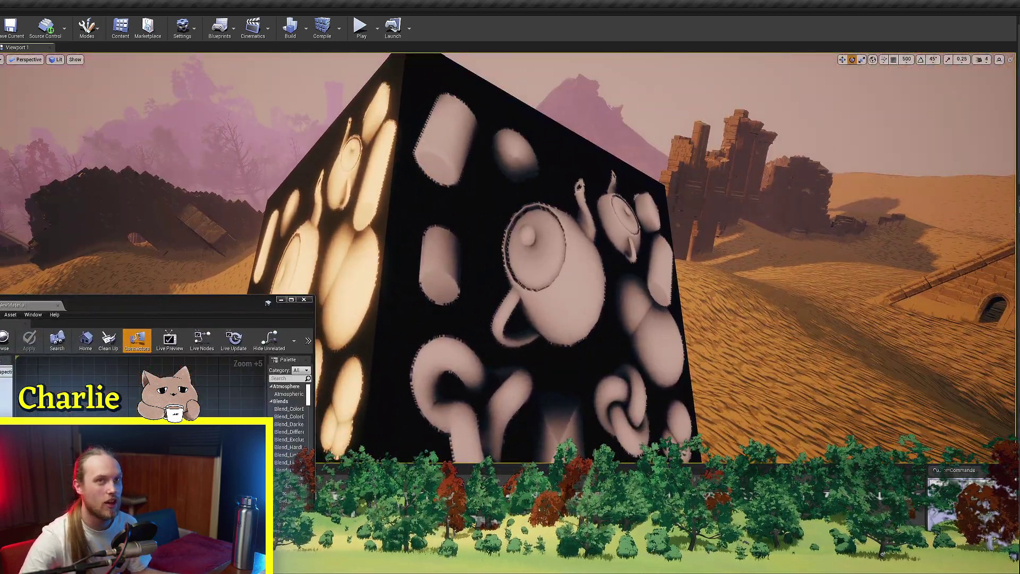
{"action": "right_click", "coordinate": [498, 267]}
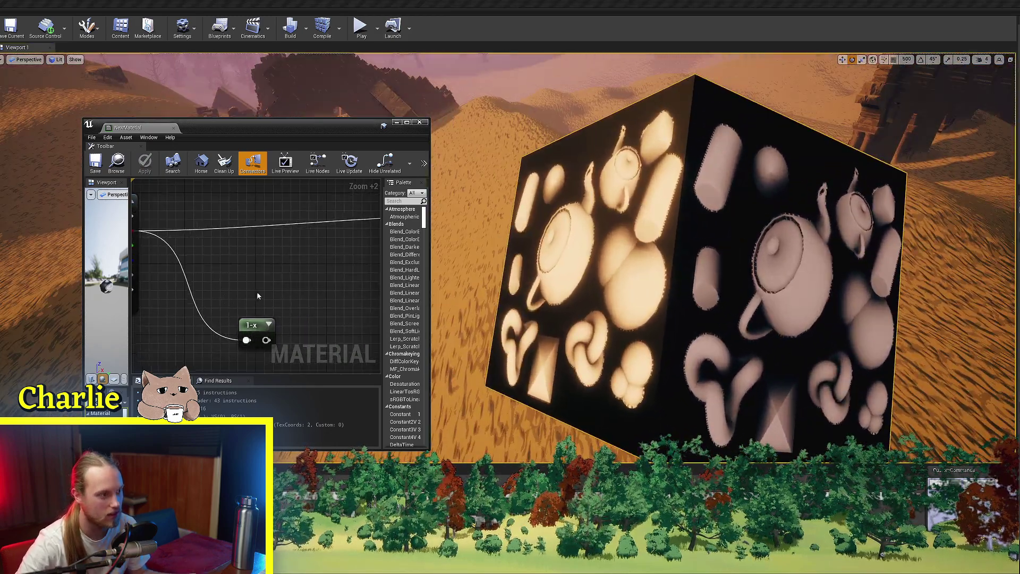
Insert a Divide node between the Texture Sample's red output and the material's Base Color.
{"action": "scroll", "coordinate": [257, 291], "scroll_direction": "down", "scroll_amount": 2}
{"action": "left_click_drag", "start_coordinate": [189, 283], "coordinate": [302, 277]}
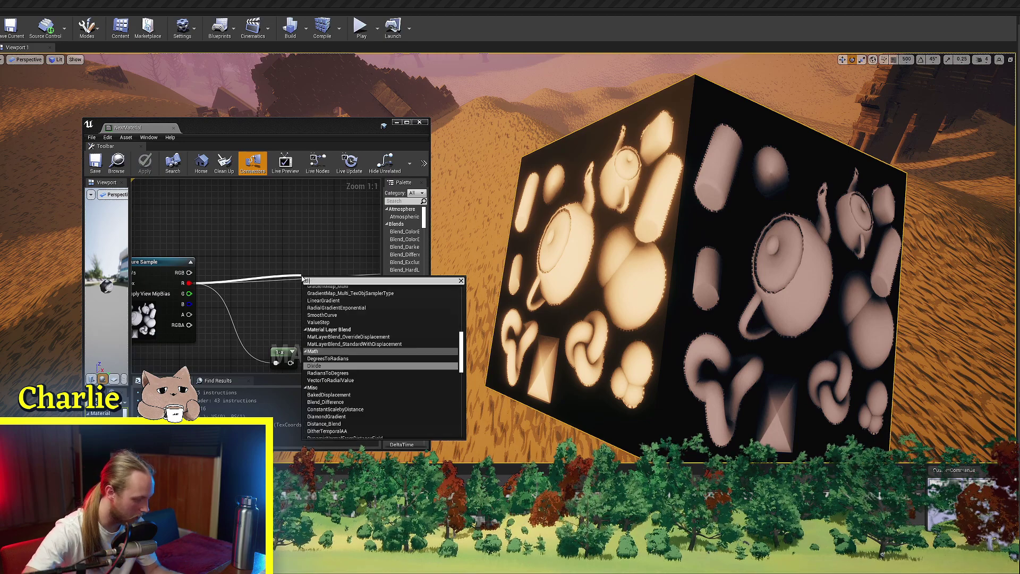
{"action": "type", "text": "ve"}
{"action": "key", "text": "BackSpace"}
{"action": "key", "text": "Return"}
{"action": "right_click_drag", "start_coordinate": [353, 302], "coordinate": [299, 291]}
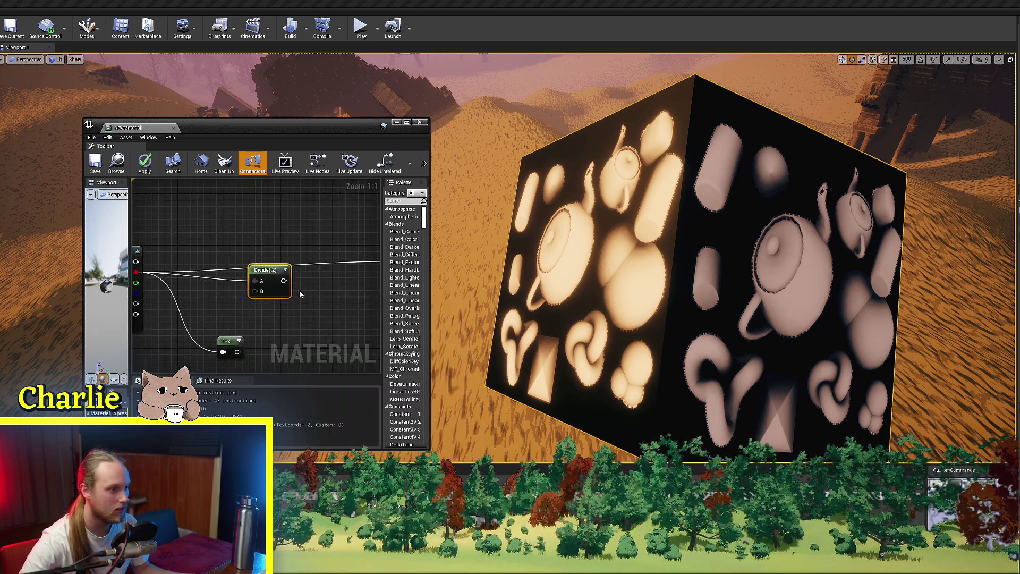
{"action": "left_click_drag", "start_coordinate": [284, 281], "coordinate": [336, 277]}
{"action": "right_click_drag", "start_coordinate": [169, 290], "coordinate": [241, 285]}
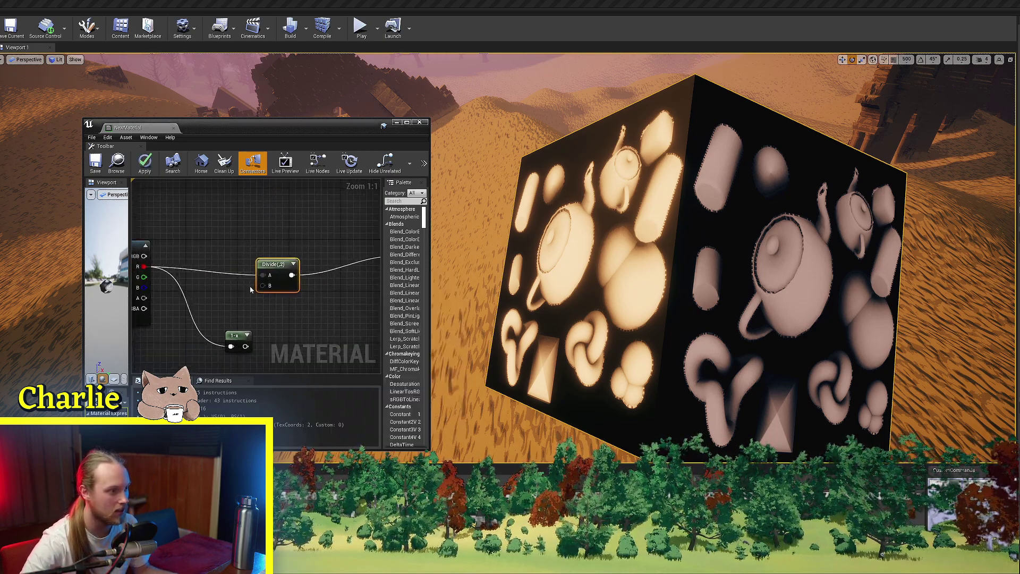
Connect a constant node to input B of Divide and convert it to a parameter.
{"action": "left_click_drag", "start_coordinate": [243, 303], "coordinate": [260, 296]}
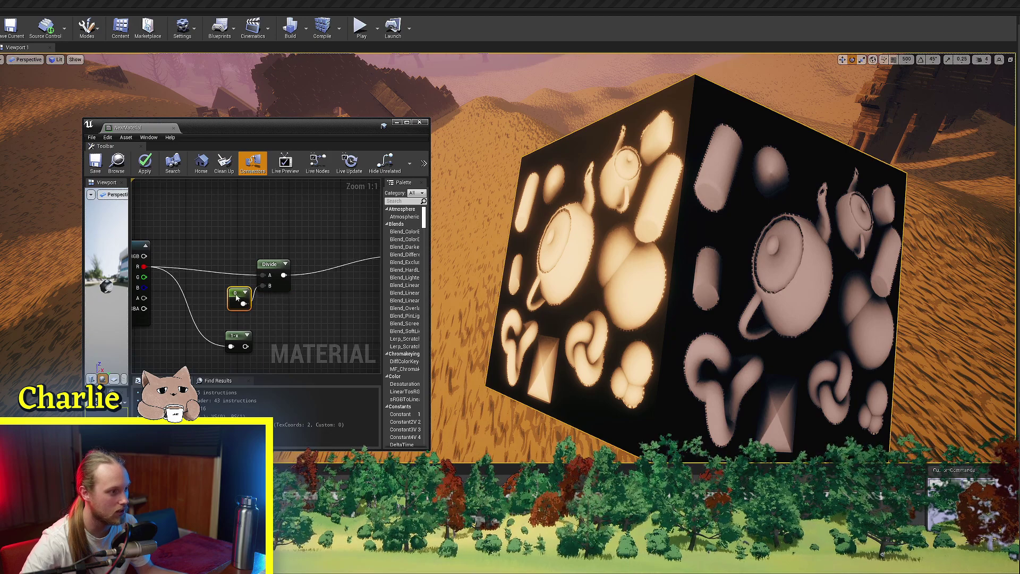
{"action": "right_click", "coordinate": [237, 298]}
{"action": "left_click", "coordinate": [260, 314]}
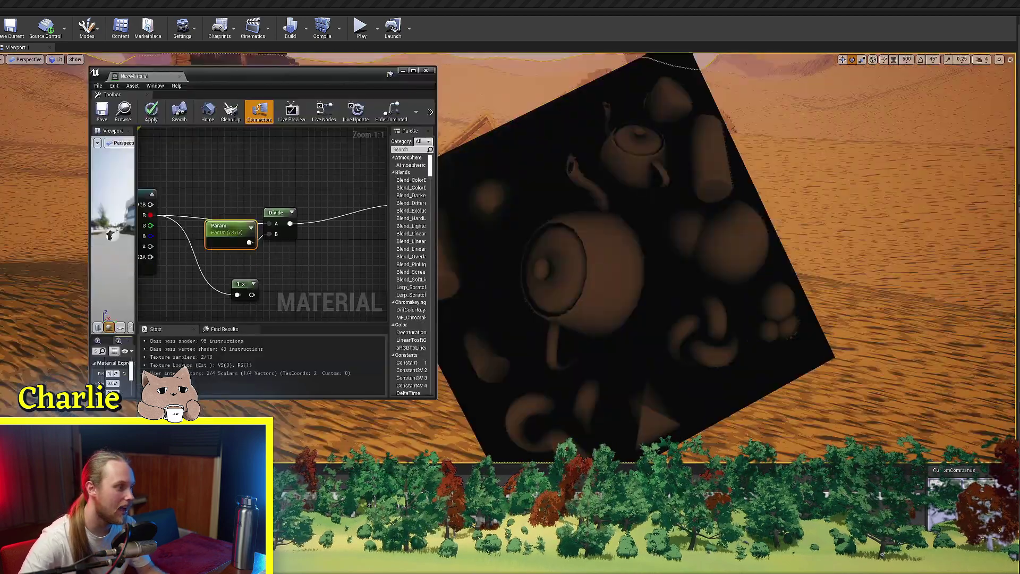
Set Param's default value to 1, and scrub it upward to compare the effect of division on the cube.
{"action": "type", "text": "1"}
{"action": "key", "text": "Return"}
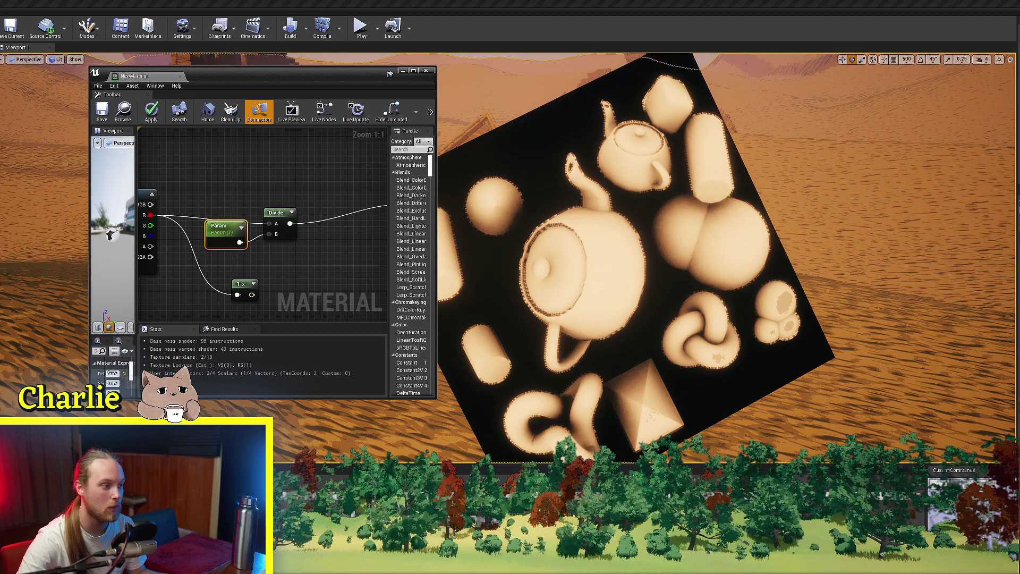
{"action": "mouse_move", "coordinate": [112, 374]}
{"action": "left_mouse_down"}
{"action": "mouse_move", "coordinate": [164, 374]}
{"action": "mouse_move", "coordinate": [114, 374]}
{"action": "left_mouse_up"}
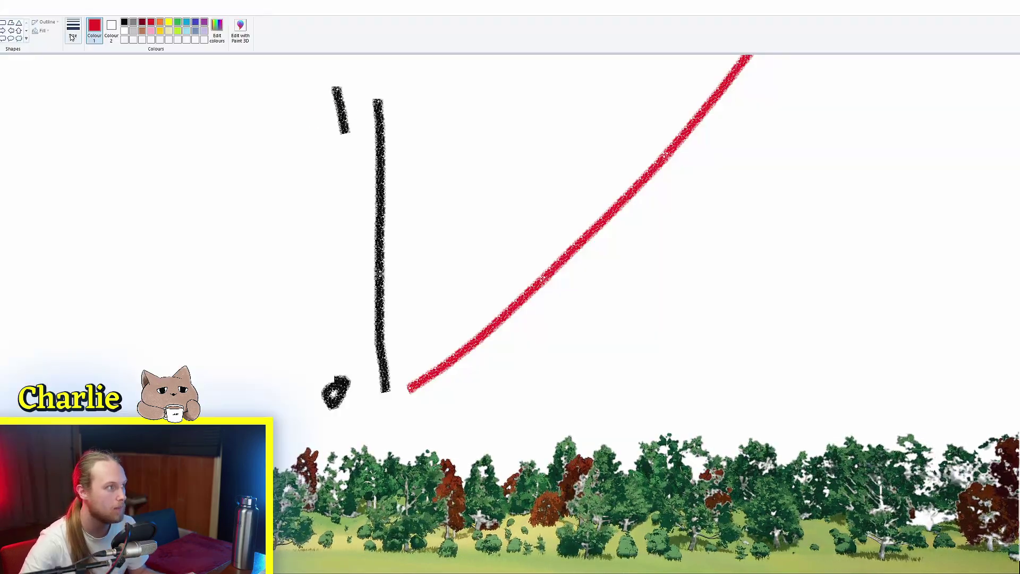
In Paint, select the red line beside the 0-to-1 axis, squash it vertically toward zero, and undo the squash.
{"action": "left_click", "coordinate": [72, 34]}
{"action": "left_click", "coordinate": [164, 71]}
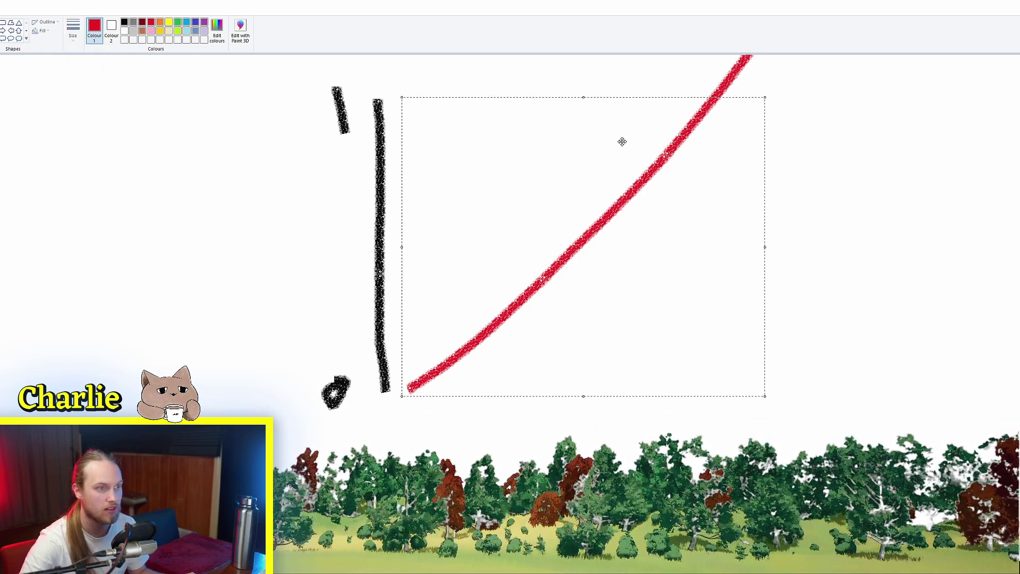
{"action": "left_click_drag", "start_coordinate": [590, 151], "coordinate": [581, 222]}
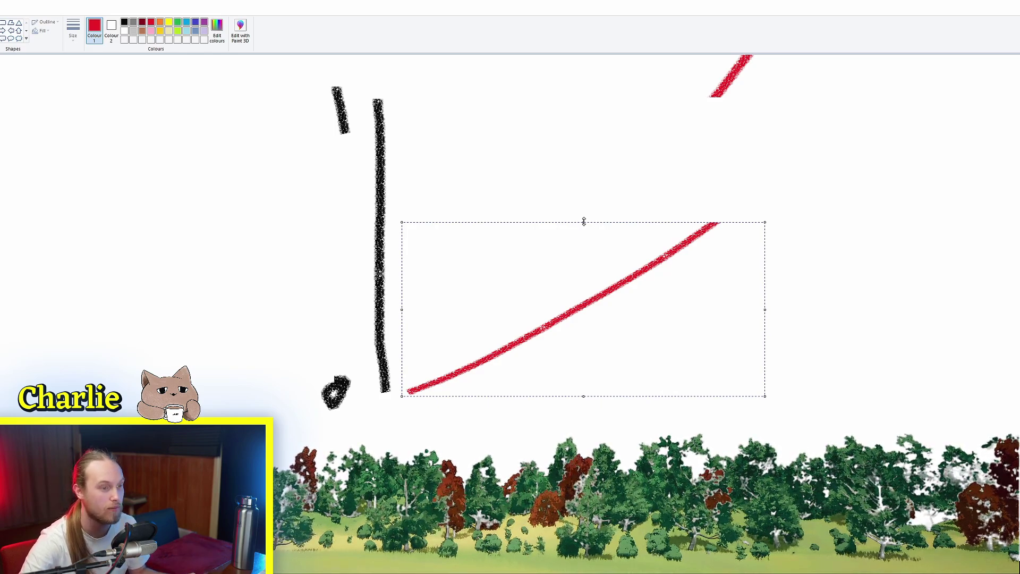
{"action": "left_click_drag", "start_coordinate": [583, 303], "coordinate": [583, 304]}
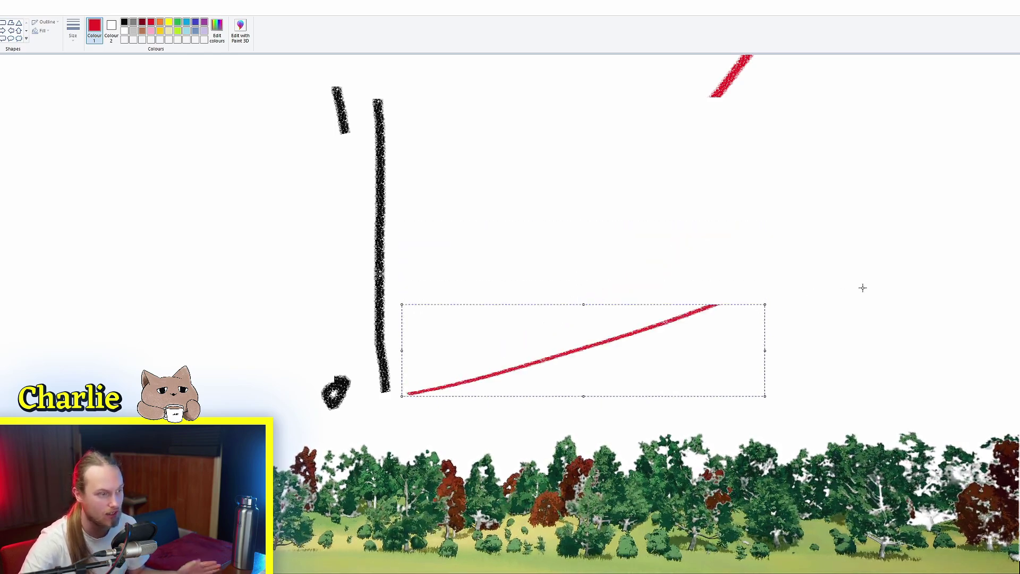
{"action": "key", "text": "ctrl+z"}
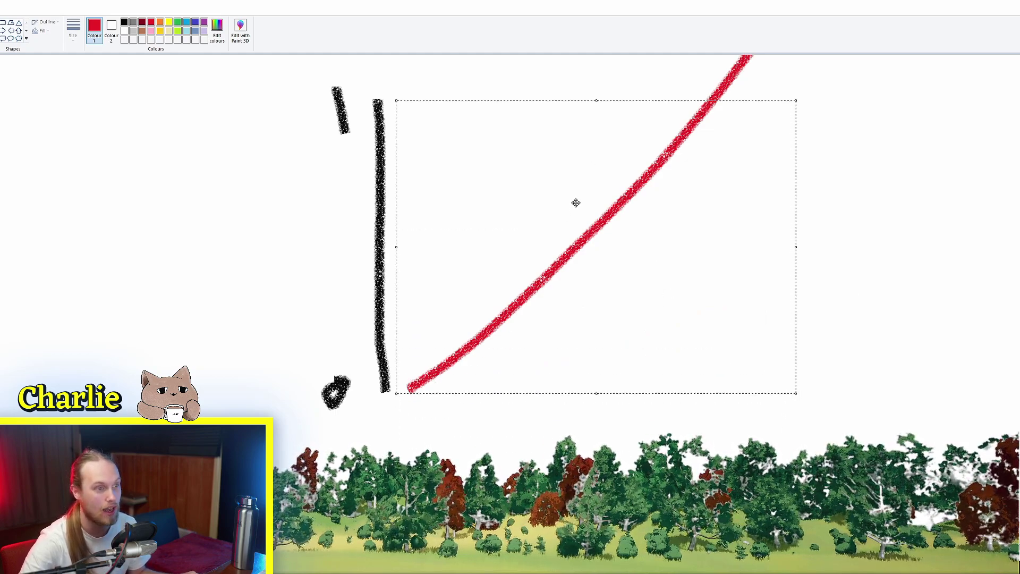
Move the selected red line segment downward, draw a straight red line along the zero level to it, and trace the rising part.
{"action": "mouse_move", "coordinate": [578, 196]}
{"action": "left_mouse_down"}
{"action": "mouse_move", "coordinate": [570, 284]}
{"action": "mouse_move", "coordinate": [587, 336]}
{"action": "left_mouse_up"}
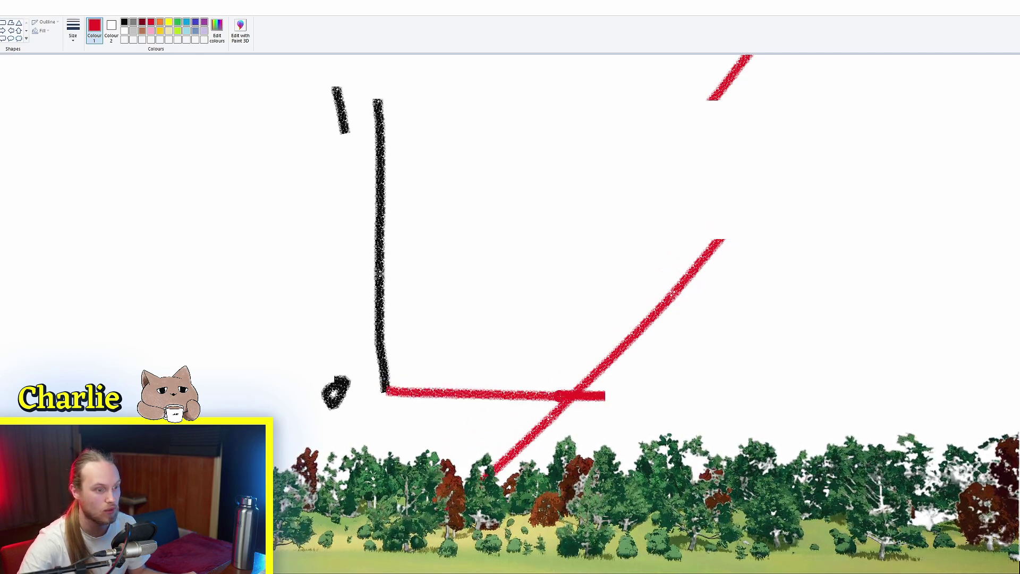
{"action": "key", "text": "ctrl+z"}
{"action": "left_click_drag", "start_coordinate": [393, 395], "coordinate": [394, 395]}
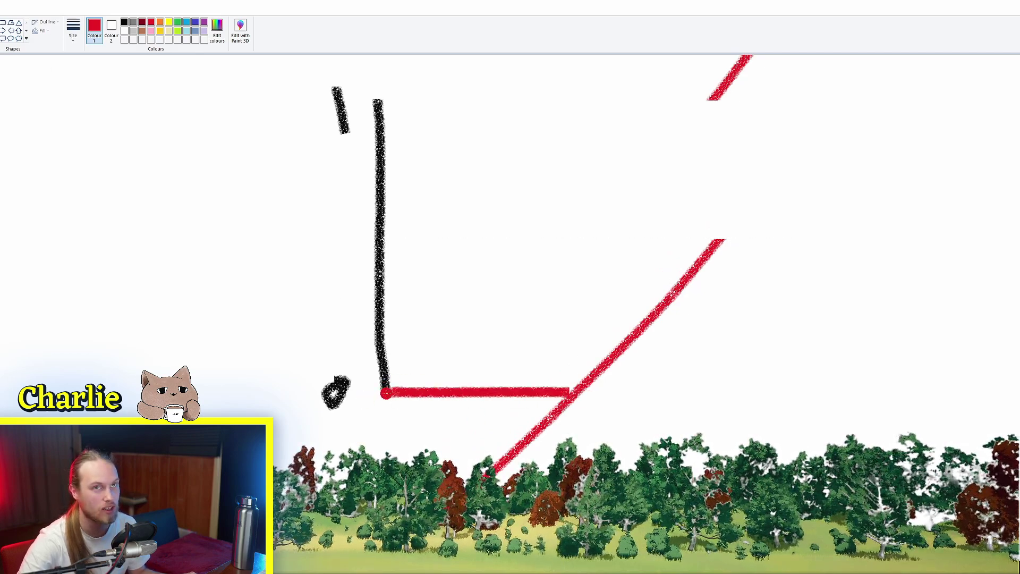
{"action": "left_click_drag", "start_coordinate": [572, 392], "coordinate": [726, 227]}
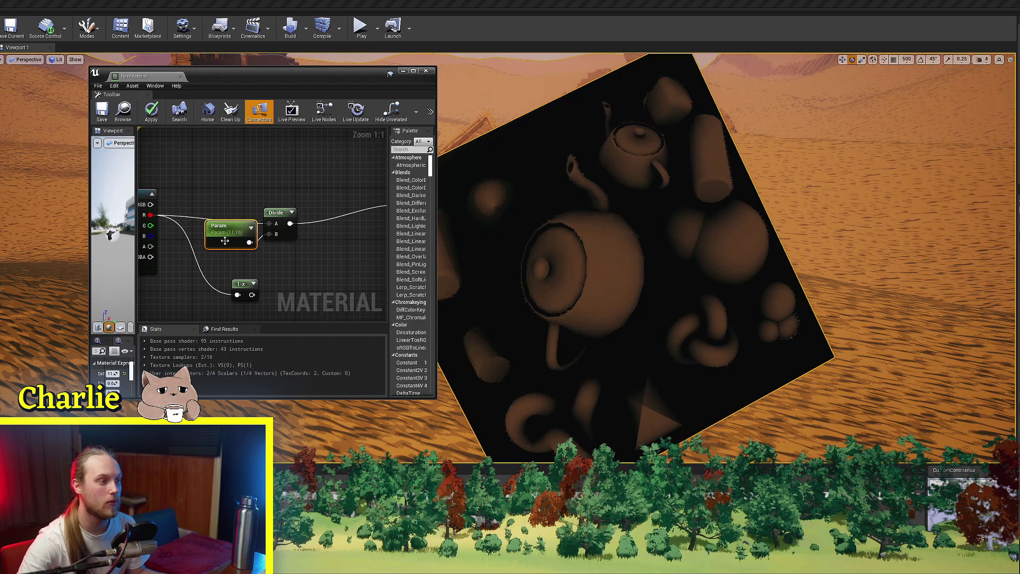
Back in Unreal's material editor, reset the default value of Param to 1.
{"action": "mouse_move", "coordinate": [255, 252]}
{"action": "right_mouse_down"}
{"action": "mouse_move", "coordinate": [320, 267]}
{"action": "mouse_move", "coordinate": [268, 267]}
{"action": "right_mouse_up"}
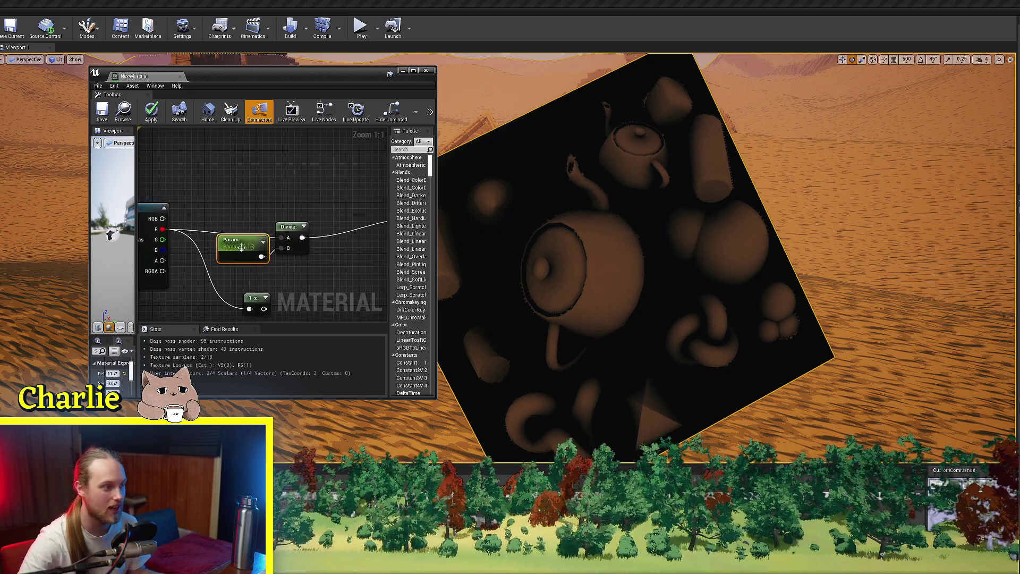
{"action": "key", "text": "Return"}
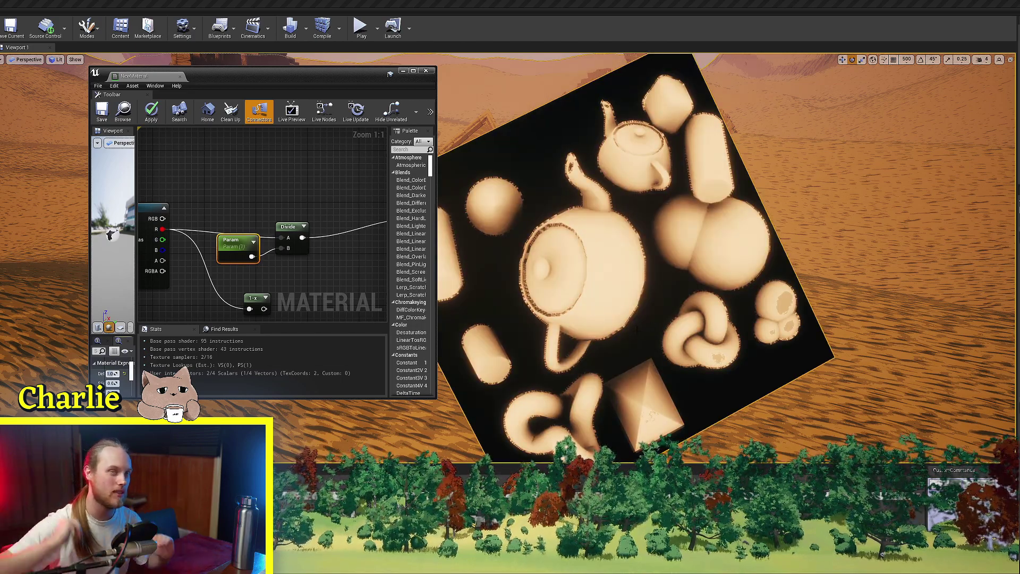
{"action": "mouse_move", "coordinate": [245, 269]}
{"action": "right_mouse_down"}
{"action": "mouse_move", "coordinate": [253, 267]}
{"action": "mouse_move", "coordinate": [217, 258]}
{"action": "mouse_move", "coordinate": [252, 260]}
{"action": "right_mouse_up"}
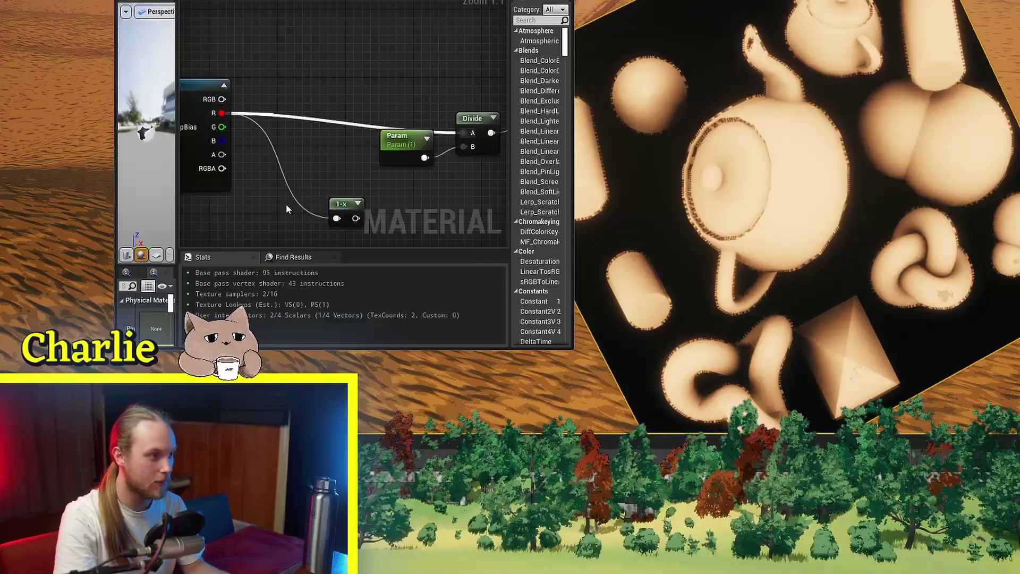
Insert a second OneMinus node between the Texture Sample's red output and input A of Divide.
{"action": "left_click", "coordinate": [285, 205]}
{"action": "left_click_drag", "start_coordinate": [285, 123], "coordinate": [363, 113]}
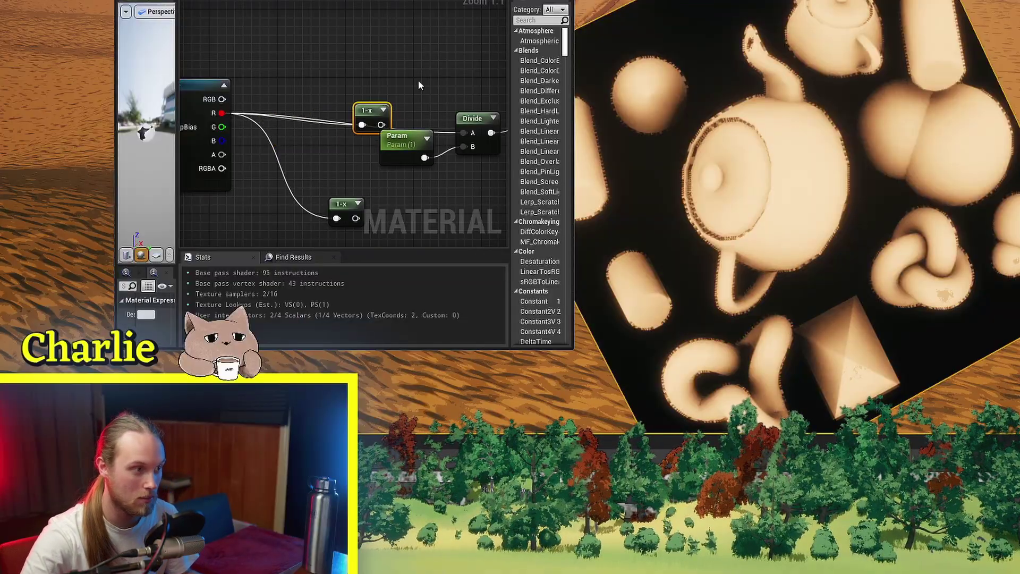
{"action": "right_click_drag", "start_coordinate": [419, 80], "coordinate": [327, 84]}
{"action": "left_click", "coordinate": [326, 85]}
{"action": "left_click_drag", "start_coordinate": [274, 115], "coordinate": [257, 115]}
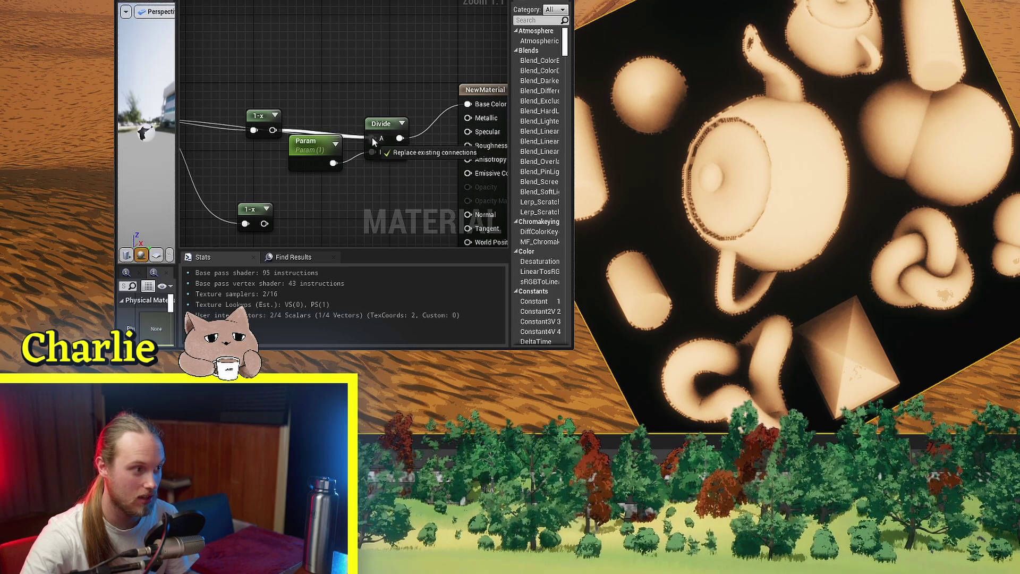
{"action": "left_click_drag", "start_coordinate": [372, 138], "coordinate": [373, 138]}
Move the inserted OneMinus, Param and Divide nodes together away from the NewMaterial node to make room.
{"action": "left_click_drag", "start_coordinate": [412, 88], "coordinate": [245, 160]}
{"action": "left_click_drag", "start_coordinate": [313, 147], "coordinate": [228, 147]}
{"action": "left_click", "coordinate": [213, 113]}
{"action": "right_click_drag", "start_coordinate": [213, 114], "coordinate": [240, 108]}
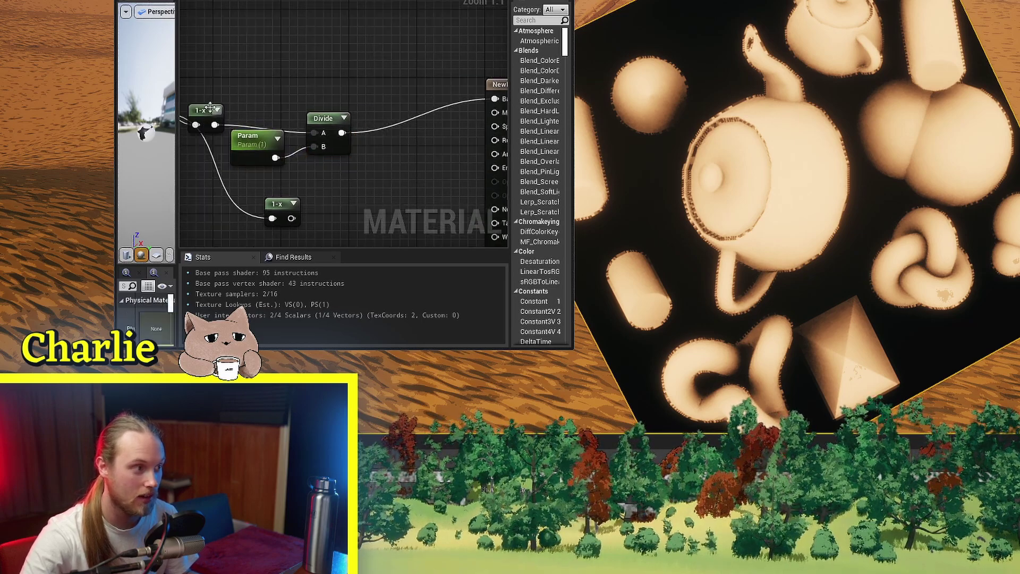
Duplicate the OneMinus node, insert the copy between Divide and Base Color, align it with the chain, and save the material.
{"action": "left_click", "coordinate": [210, 108]}
{"action": "key", "text": "ctrl+c"}
{"action": "key", "text": "ctrl+v"}
{"action": "left_click_drag", "start_coordinate": [422, 108], "coordinate": [494, 100]}
{"action": "left_click", "coordinate": [369, 125]}
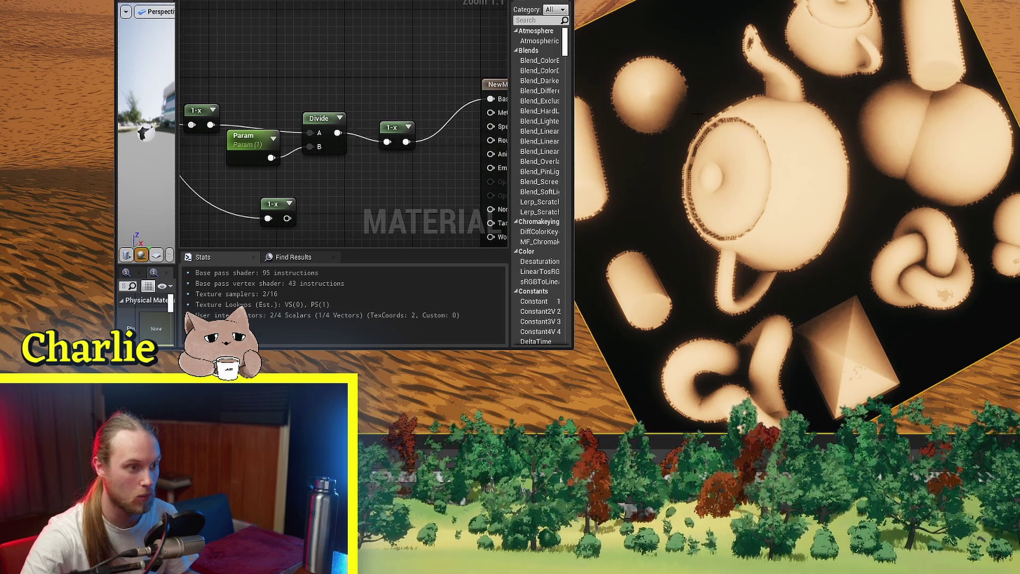
{"action": "left_click_drag", "start_coordinate": [394, 129], "coordinate": [421, 112]}
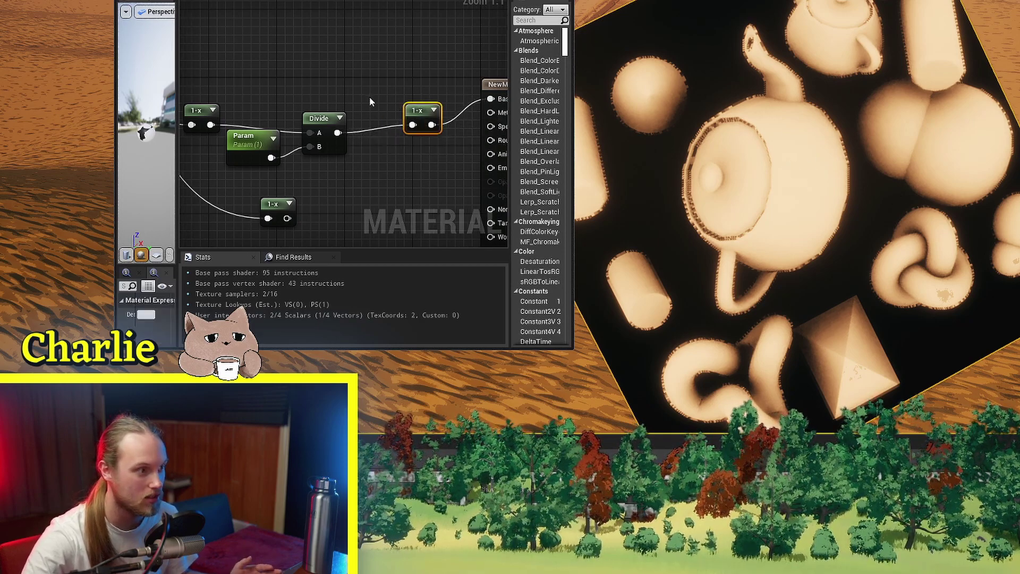
{"action": "left_click", "coordinate": [371, 100]}
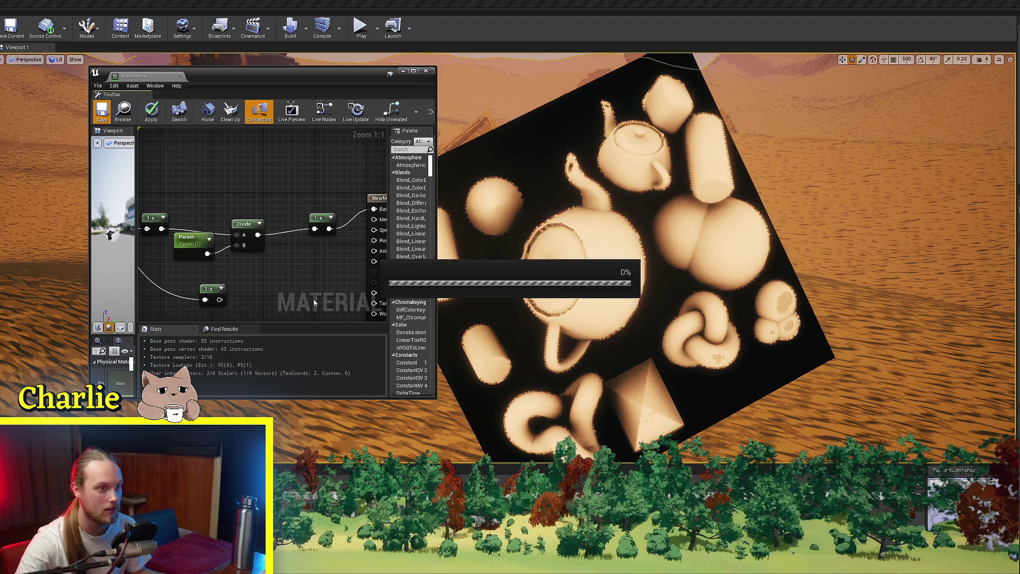
Scrub Param's default value up to about 1.6 and inspect the cube with the inverted division.
{"action": "left_click", "coordinate": [205, 245]}
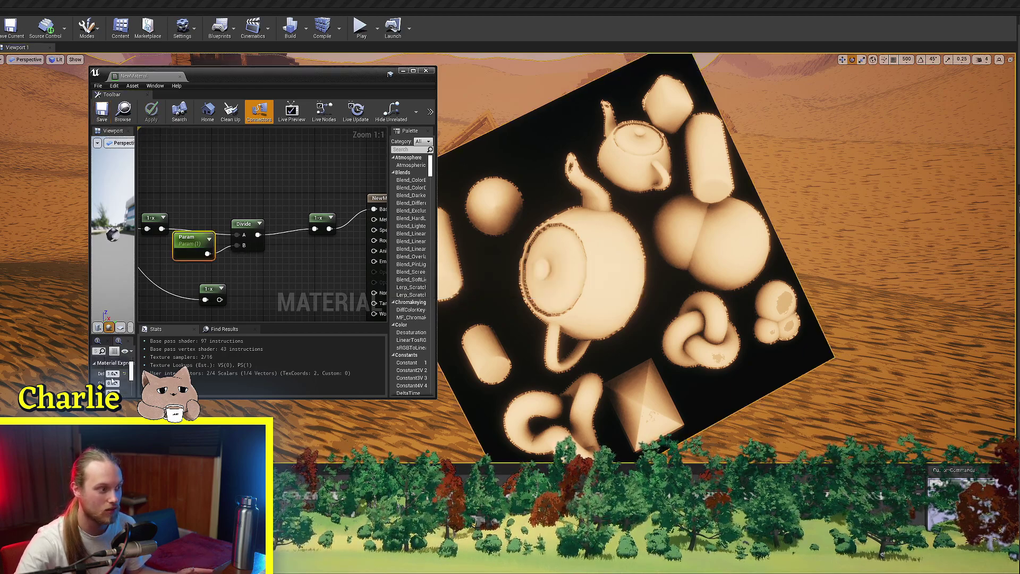
{"action": "left_click_drag", "start_coordinate": [110, 373], "coordinate": [114, 373]}
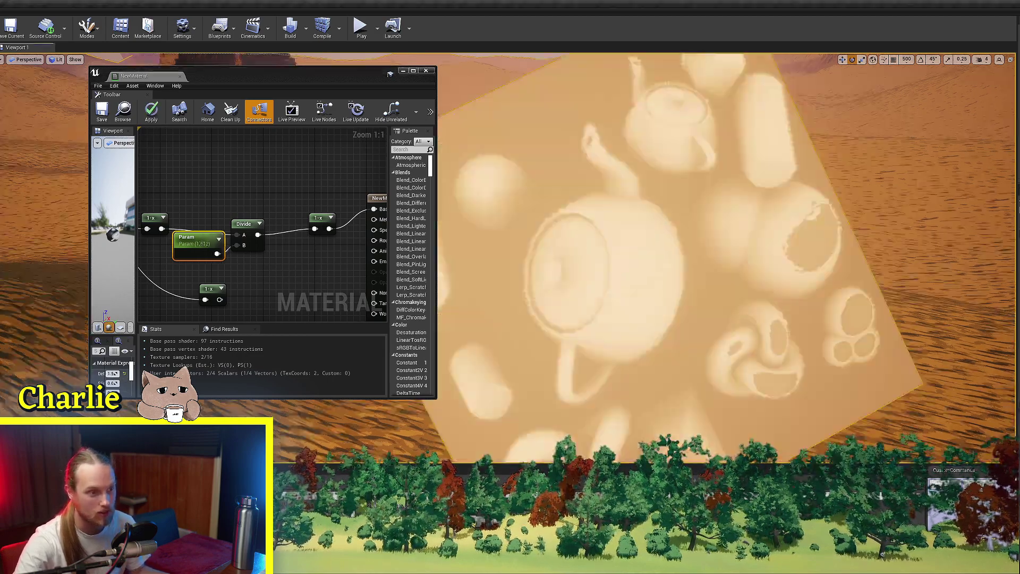
{"action": "right_click_drag", "start_coordinate": [692, 149], "coordinate": [711, 150]}
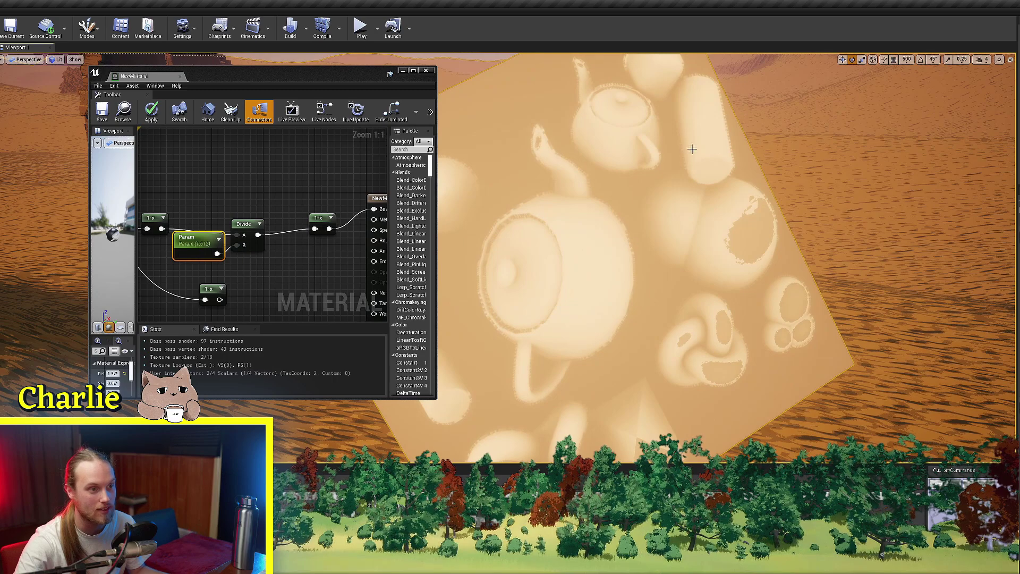
{"action": "left_click", "coordinate": [194, 242]}
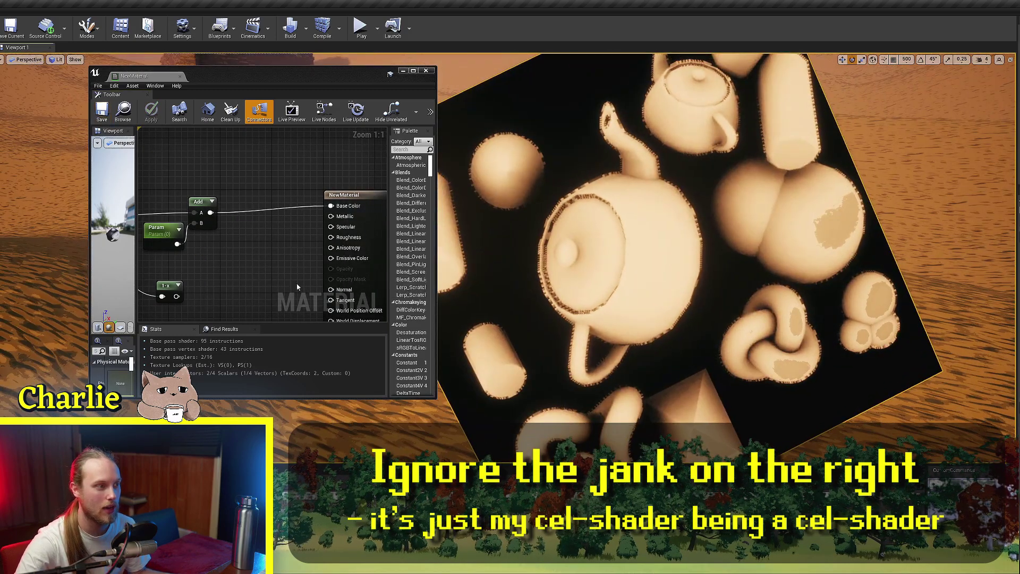
Scrub the default value of the Param feeding input B of the Add node upward from zero.
{"action": "right_click_drag", "start_coordinate": [167, 237], "coordinate": [205, 239]}
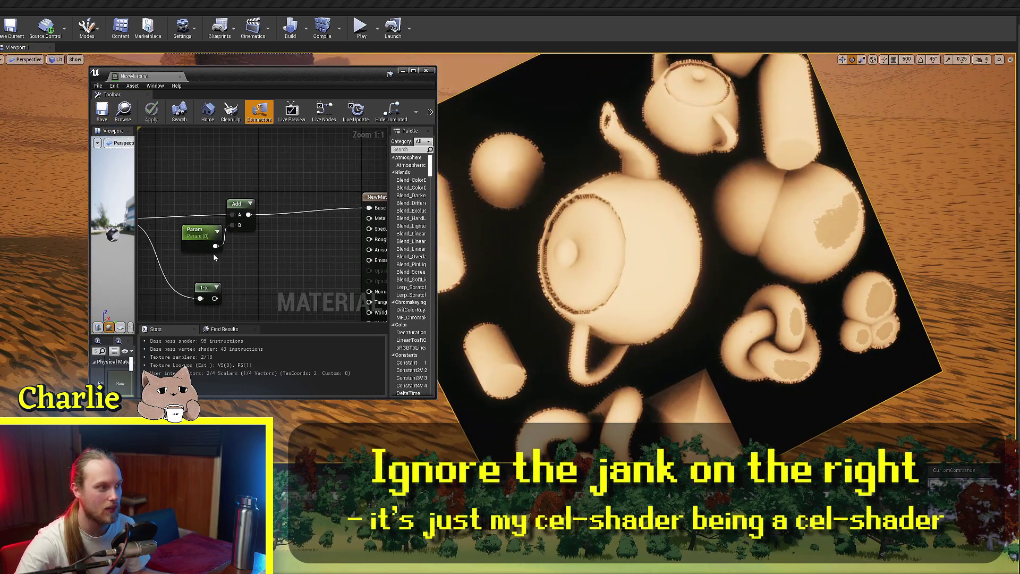
{"action": "left_click", "coordinate": [205, 237]}
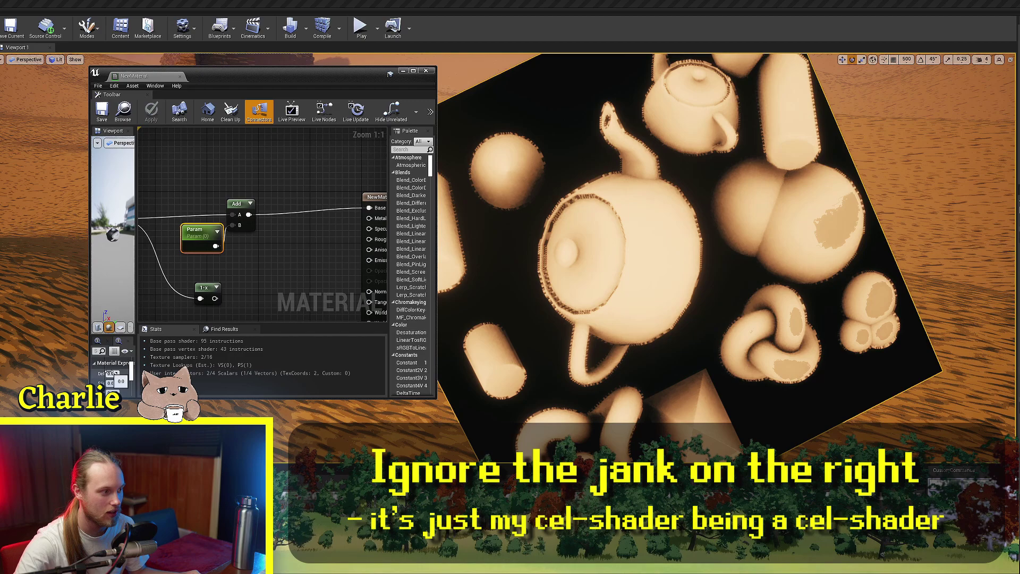
{"action": "left_click_drag", "start_coordinate": [113, 374], "coordinate": [138, 374]}
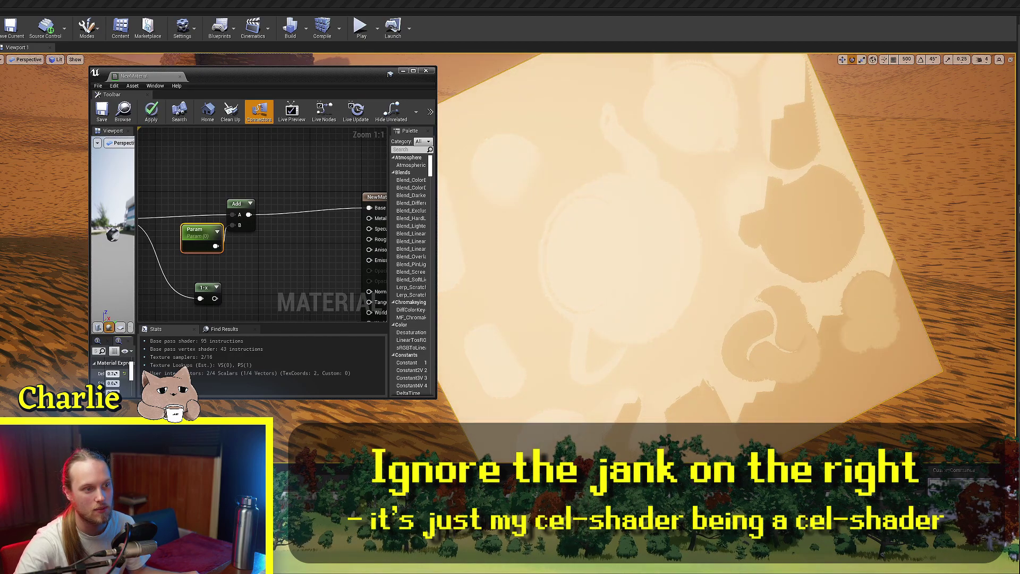
Inspect the brightened cube texture up close and scrub the default value of the Param feeding Add down to about -0.58.
{"action": "scroll", "coordinate": [666, 254], "scroll_direction": "up", "scroll_amount": 4}
{"action": "scroll", "coordinate": [728, 230], "scroll_direction": "down", "scroll_amount": 2}
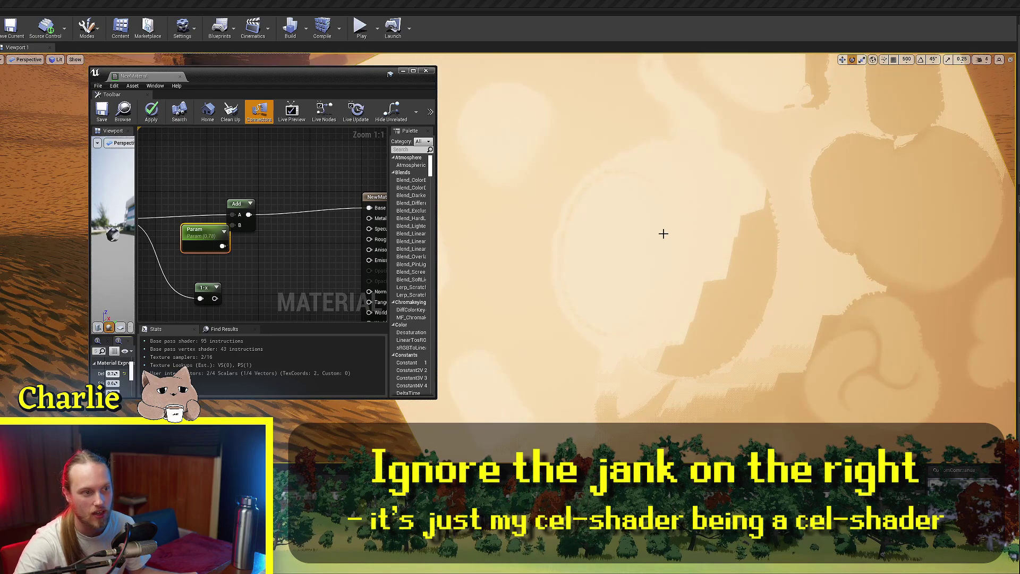
{"action": "scroll", "coordinate": [698, 230], "scroll_direction": "down", "scroll_amount": 3}
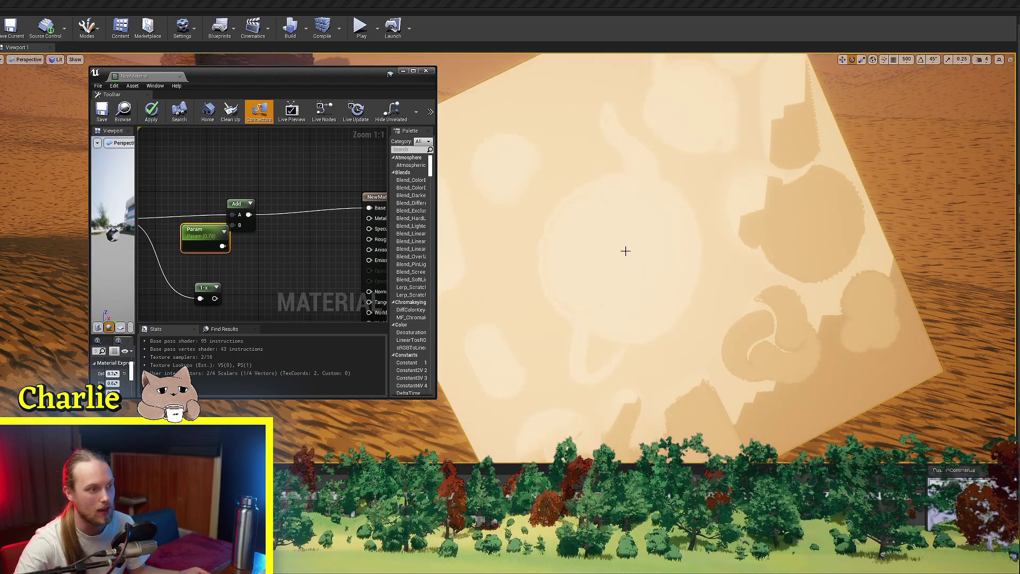
{"action": "right_click_drag", "start_coordinate": [236, 236], "coordinate": [259, 232]}
{"action": "left_click_drag", "start_coordinate": [113, 373], "coordinate": [41, 373]}
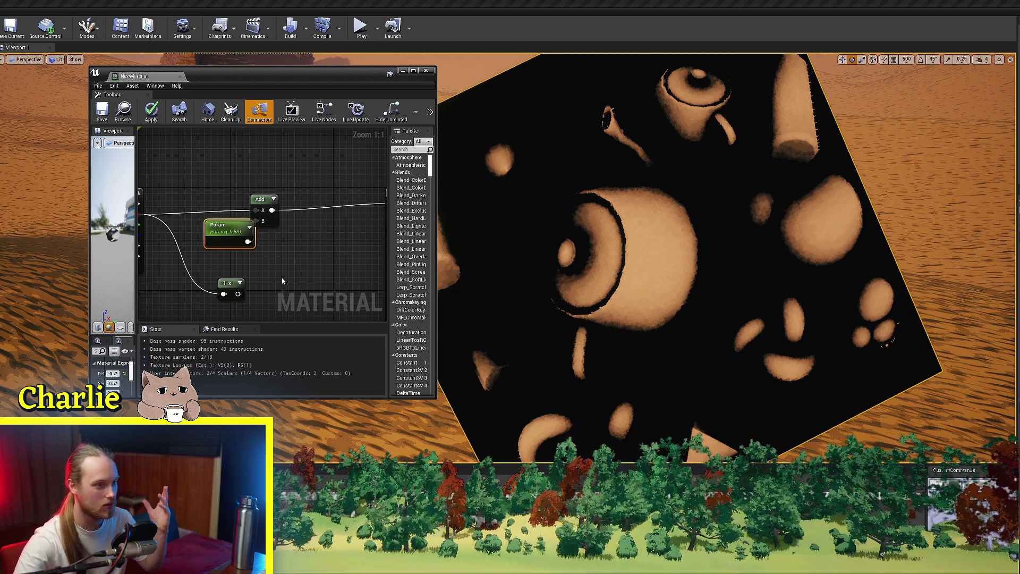
{"action": "left_click_drag", "start_coordinate": [228, 234], "coordinate": [276, 212]}
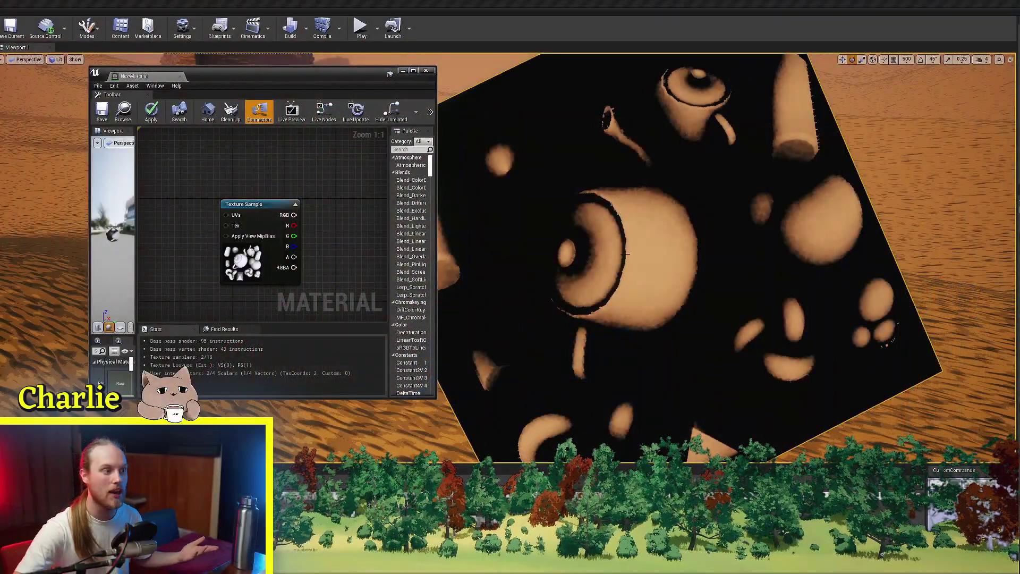
{"action": "right_click_drag", "start_coordinate": [310, 254], "coordinate": [258, 251]}
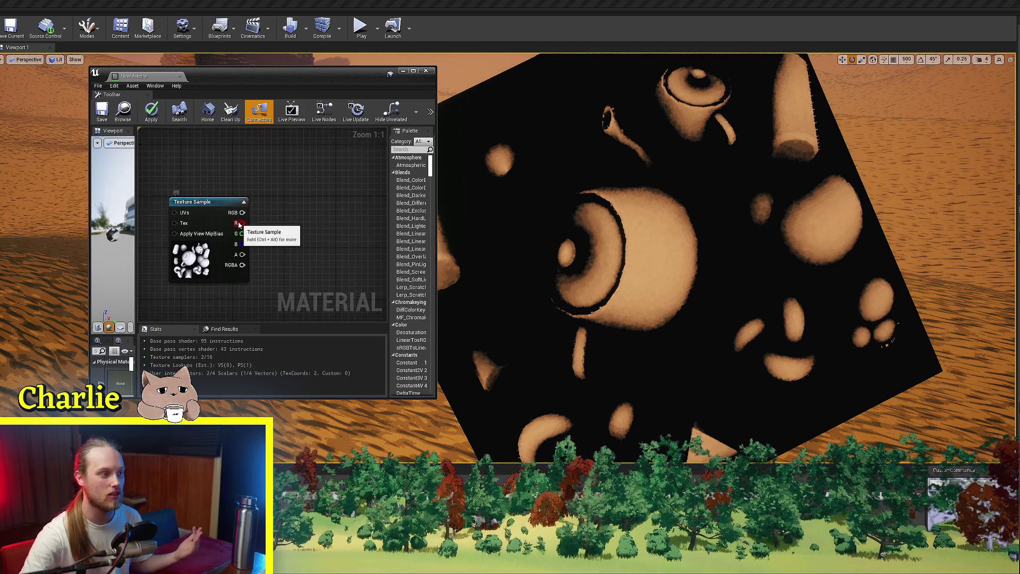
{"action": "left_click_drag", "start_coordinate": [242, 223], "coordinate": [276, 233]}
{"action": "left_click", "coordinate": [287, 196]}
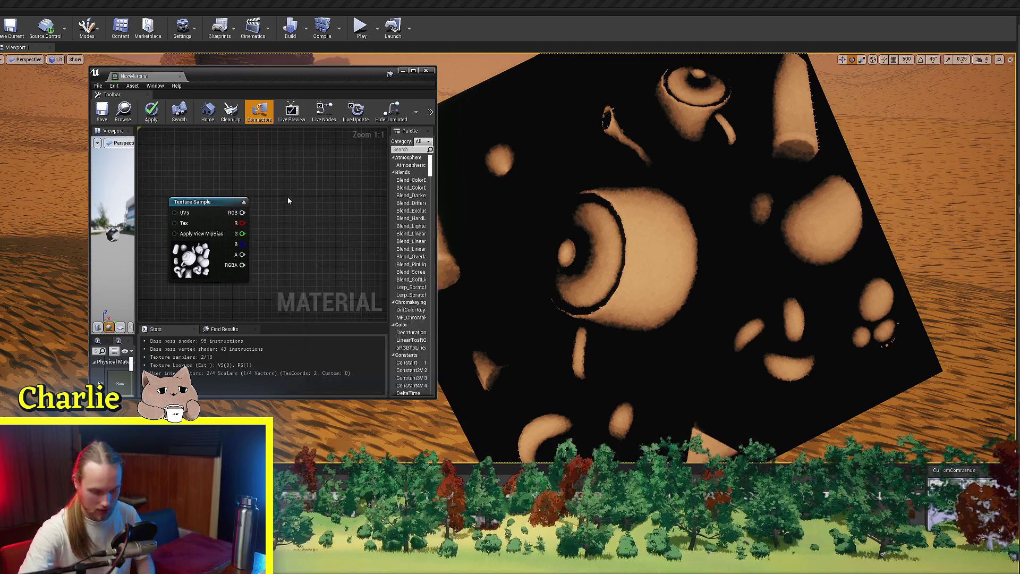